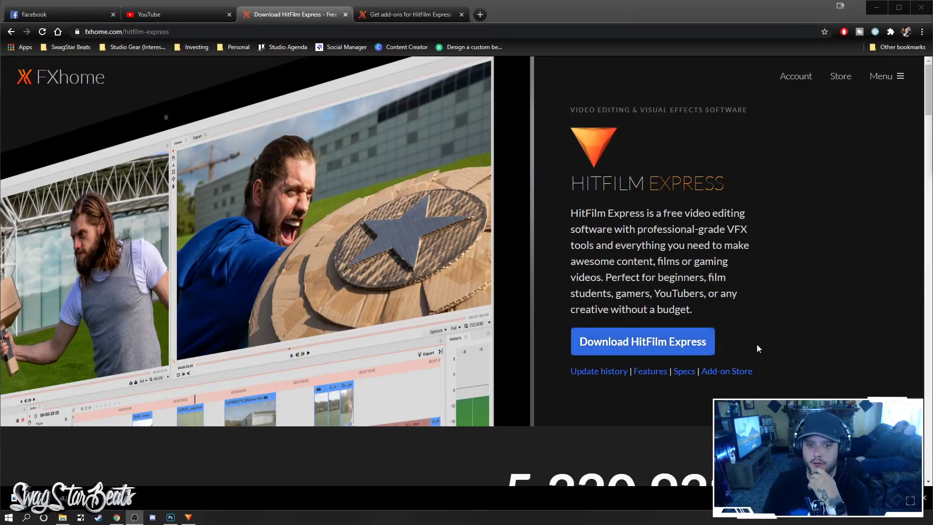
Scroll through the HitFilm Express page in Chrome.
scroll(624, 319, "down", 10)
scroll(623, 319, "up", 5)
scroll(624, 319, "up", 4)
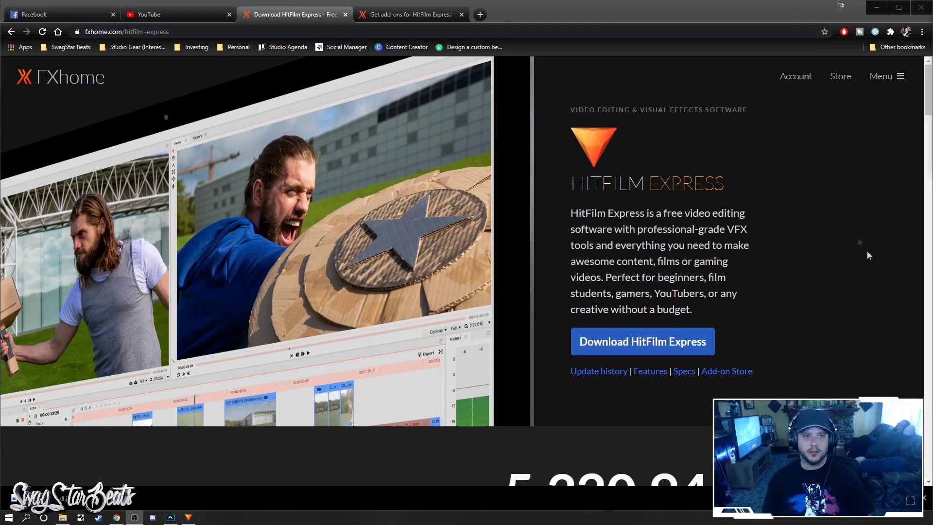
Review the Motion: Audio Visual pack in the add-ons store, then return to Photoshop.
left_click(377, 15)
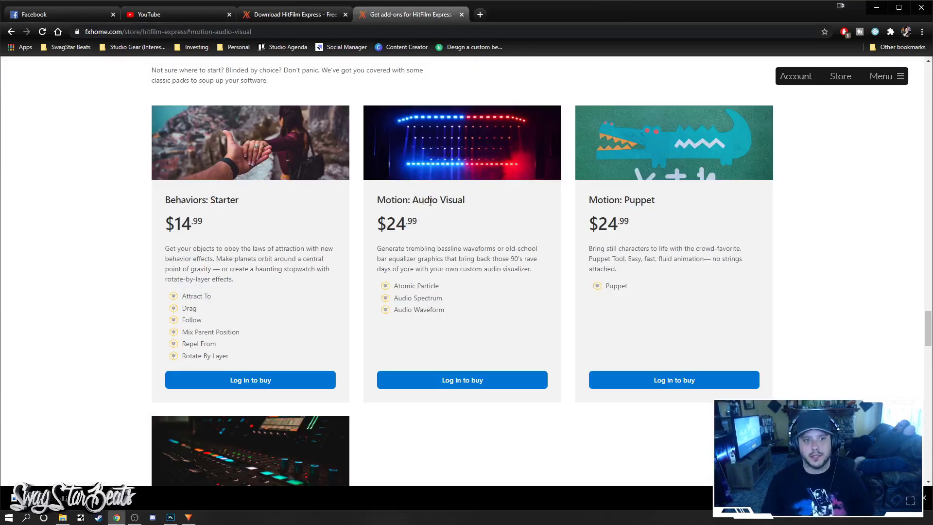
left_click_drag(387, 198, 461, 202)
left_click(460, 203)
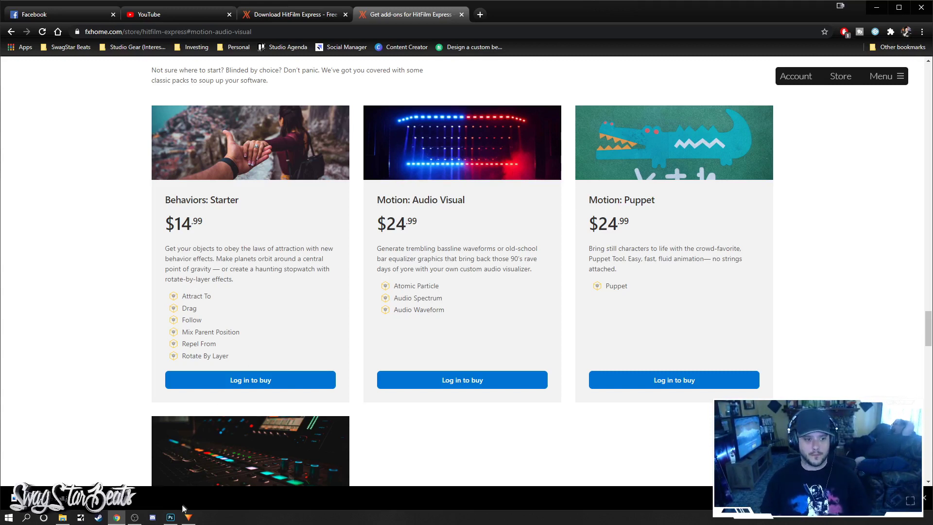
left_click(170, 517)
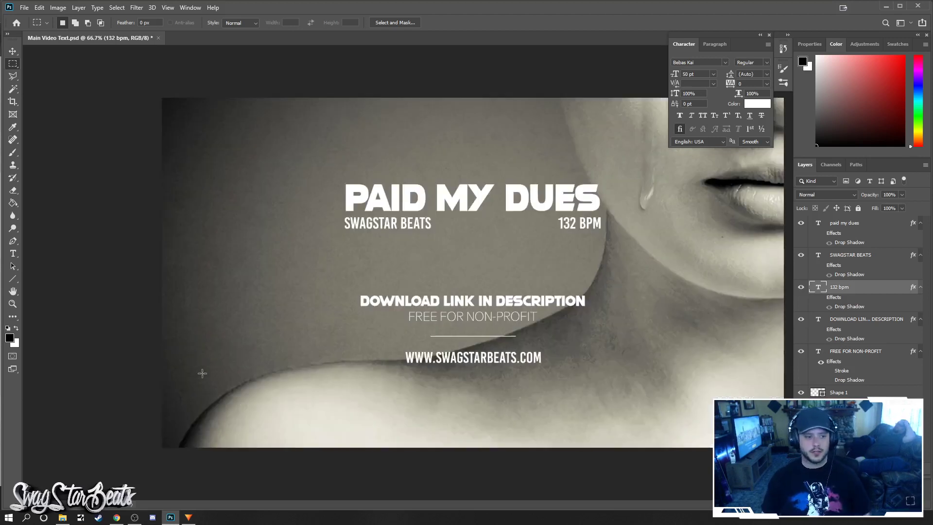
left_click(63, 518)
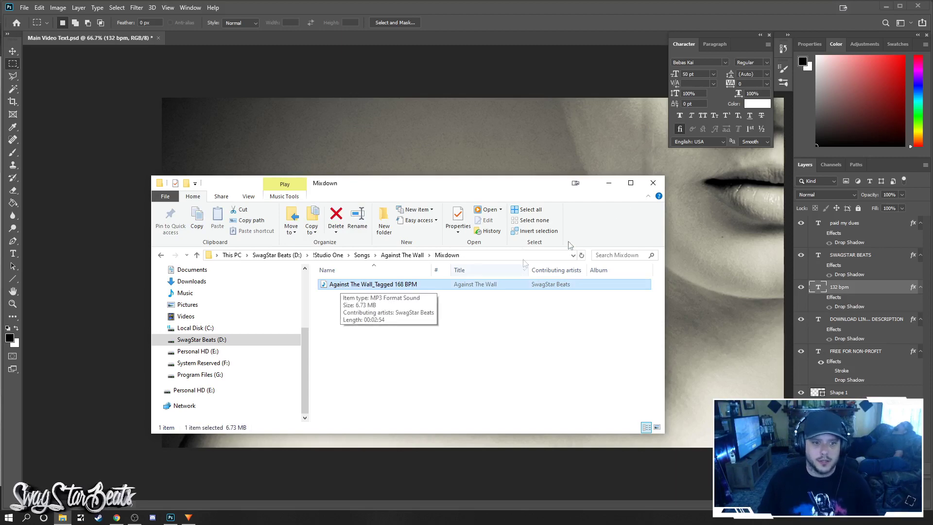
left_click(609, 185)
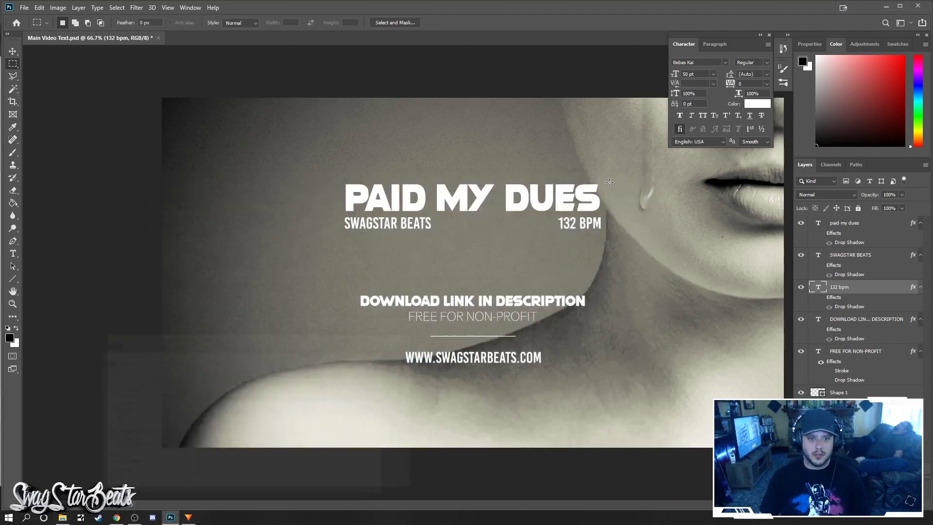
Change the tempo text from 132 BPM to 168 BPM.
double_click(818, 288)
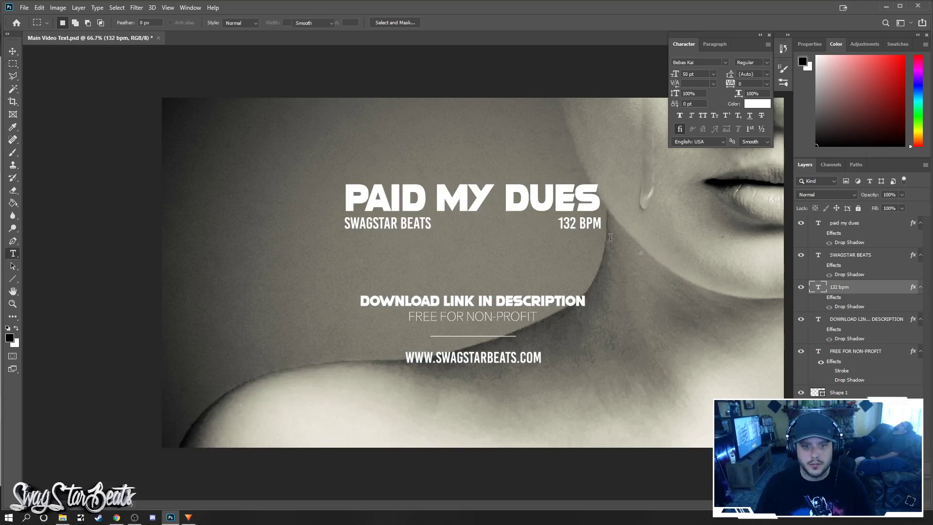
left_click(573, 224)
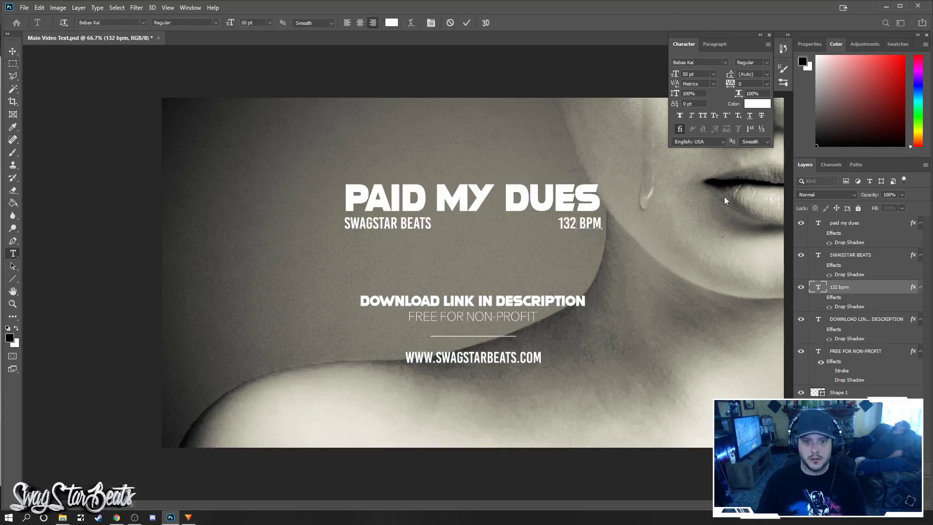
key("BackSpace")
key("BackSpace")
type("68")
key("ctrl+Return")
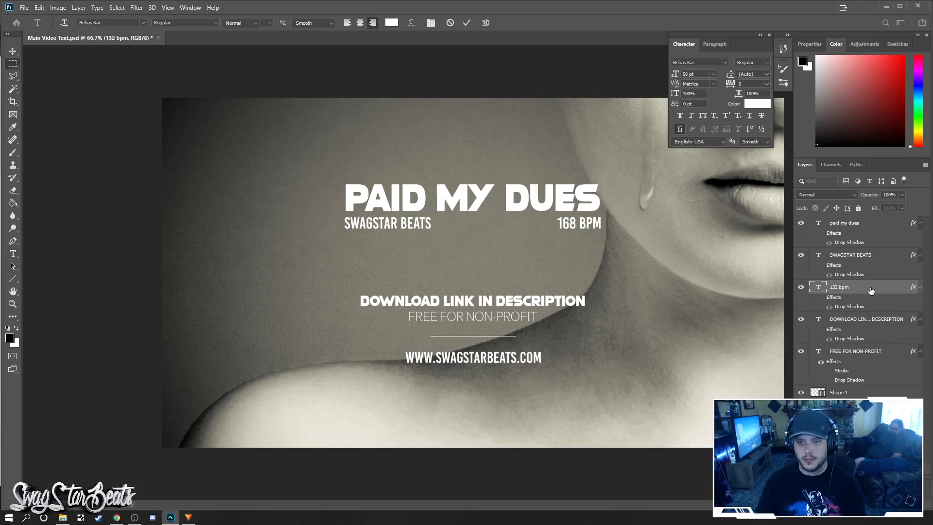
key("m")
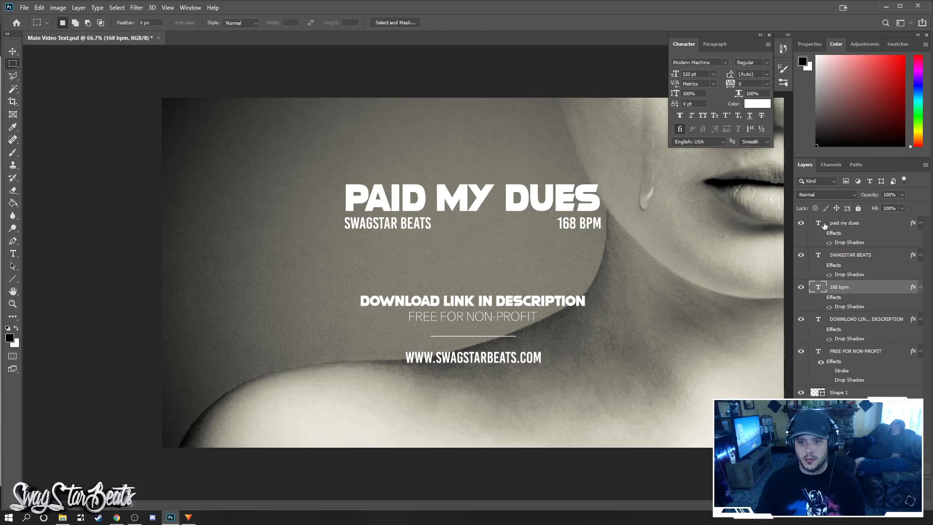
Retype the PAID MY DUES title as AGAINST THE WALL.
double_click(818, 221)
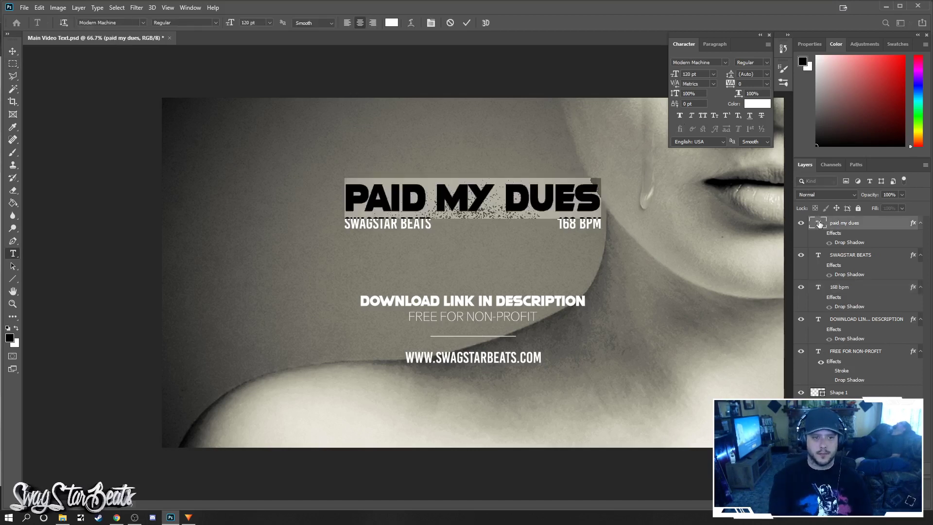
type("against")
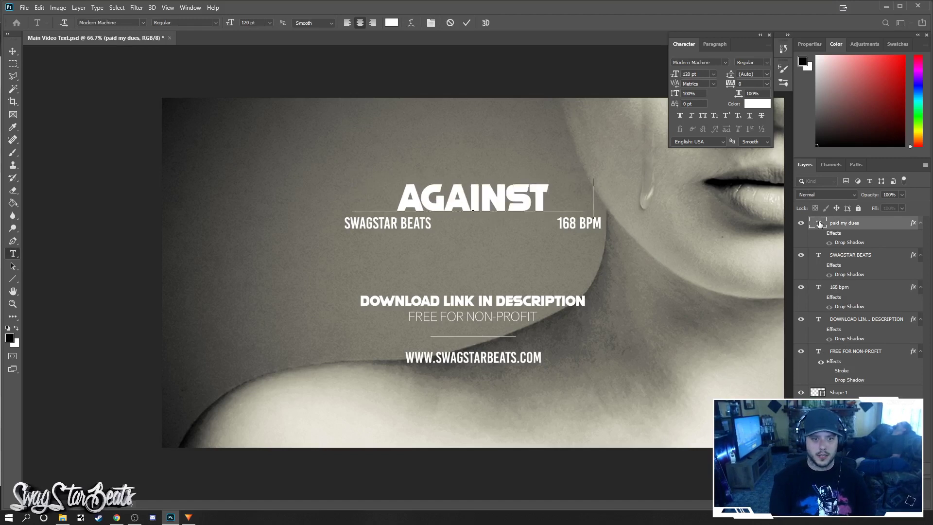
type(" the st")
key("BackSpace")
key("BackSpace")
type("wall")
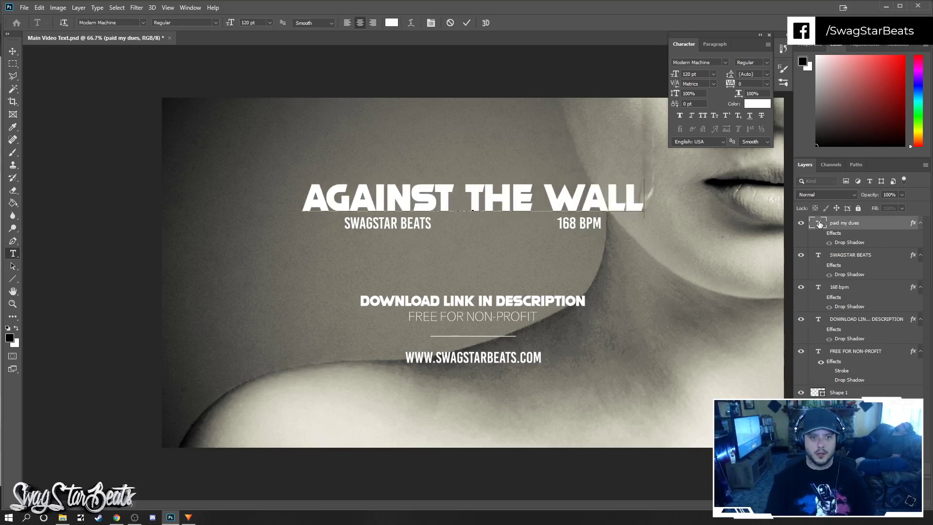
left_click(10, 52)
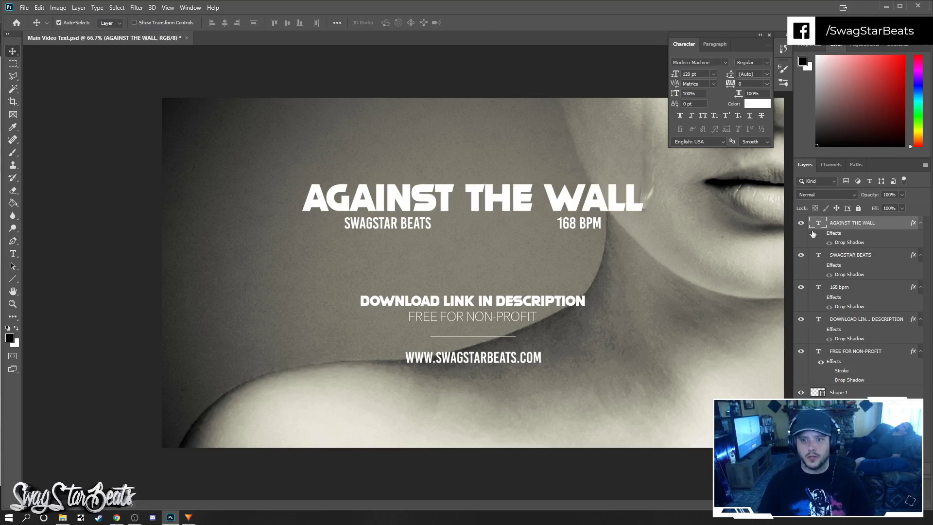
Line up SWAGSTAR BEATS with the title's left edge and 168 BPM with its right edge.
left_click(843, 258)
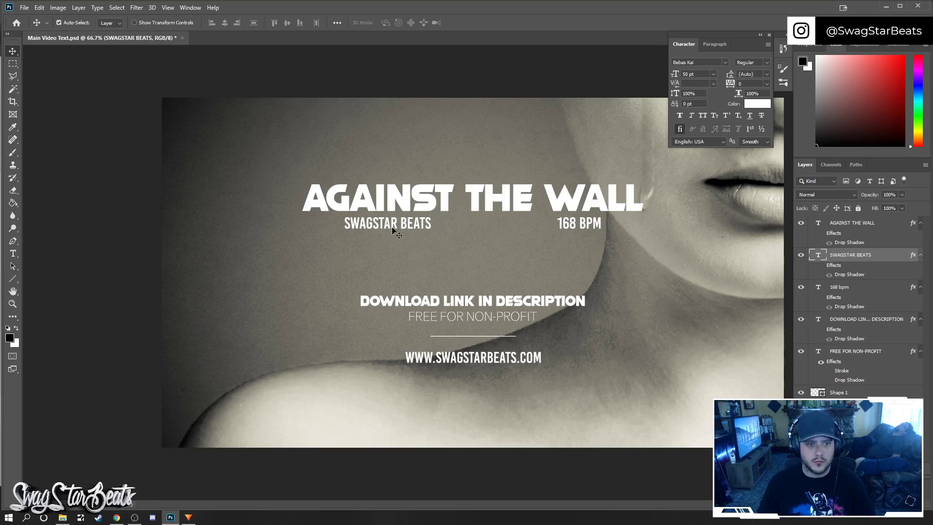
left_click_drag(393, 225, 351, 225)
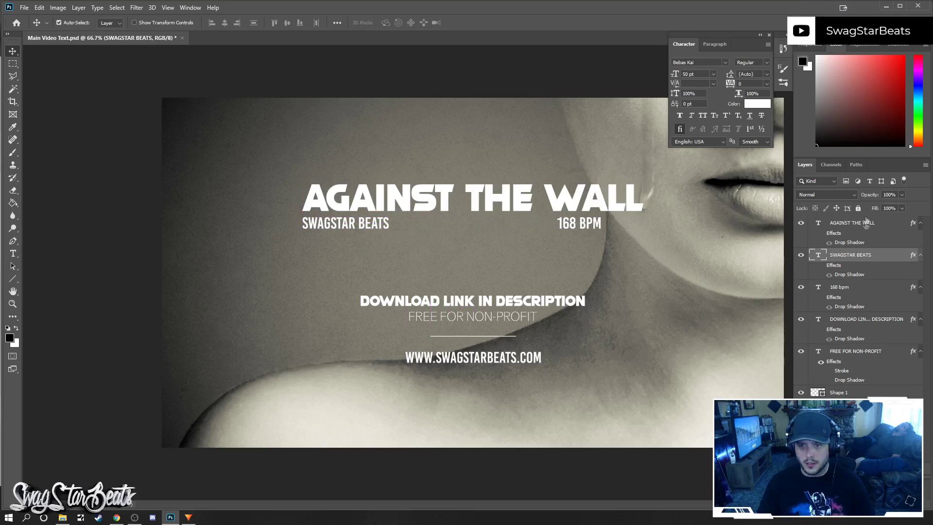
left_click(580, 224)
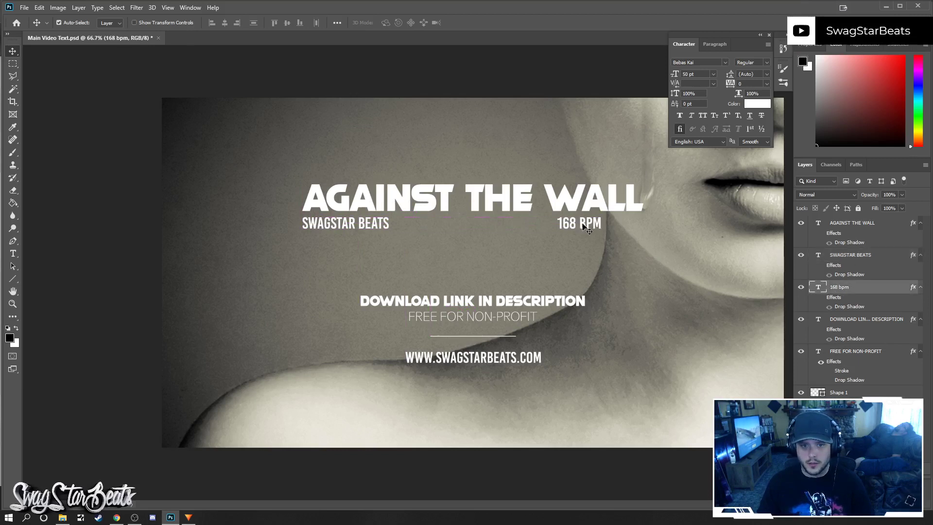
left_click_drag(583, 226, 625, 226)
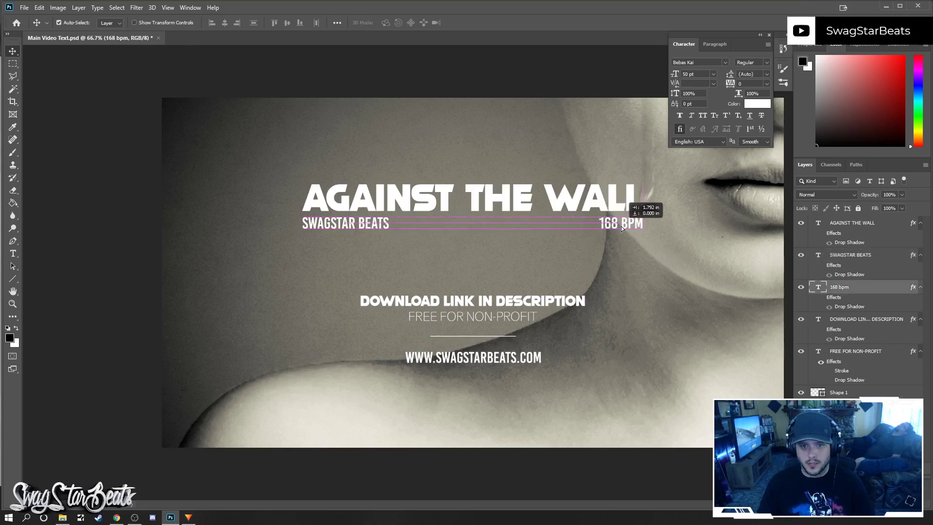
Free Transform the three title layers down to about 86% and recentre the block.
left_click(869, 255, "shift")
left_click(859, 223, "shift")
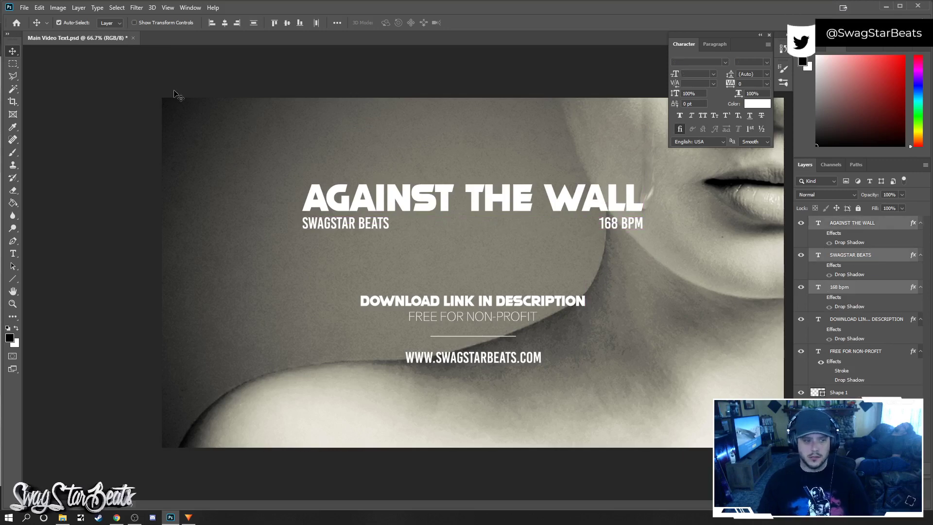
left_click(36, 8)
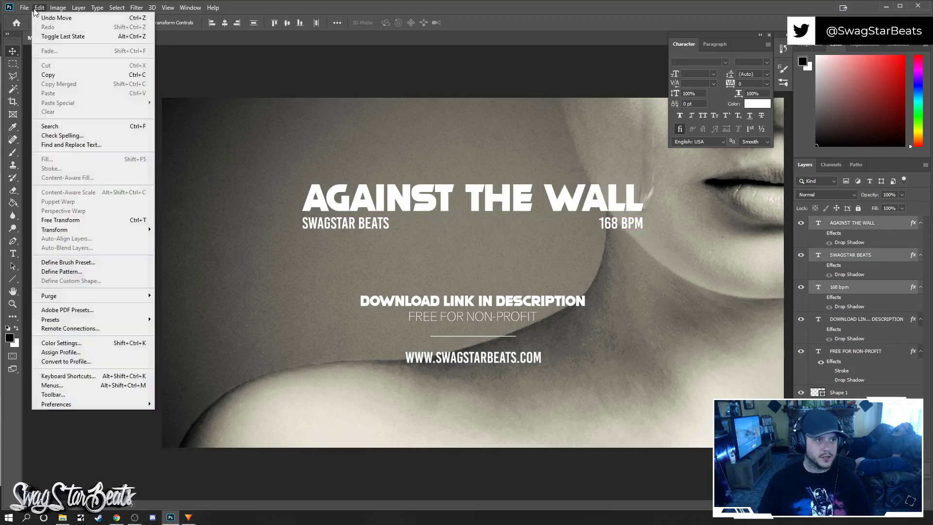
left_click(78, 219)
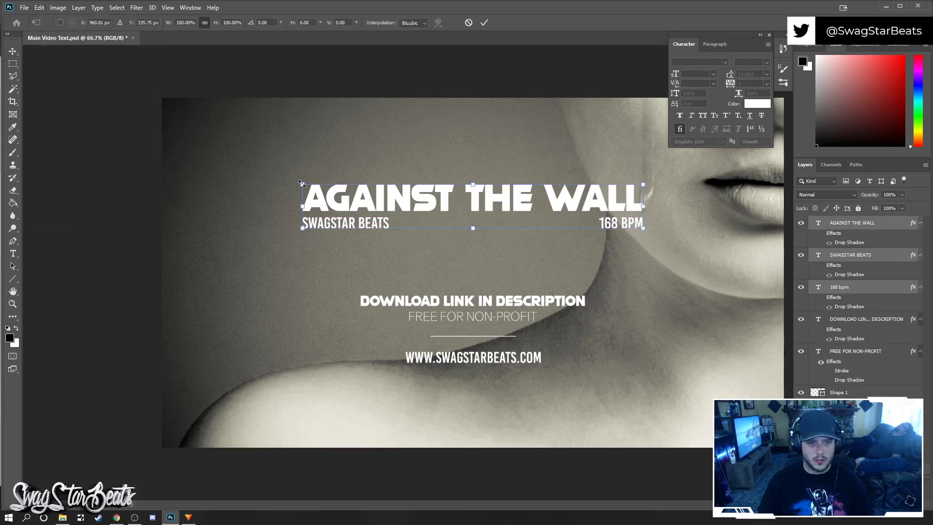
left_click_drag(301, 184, 350, 208)
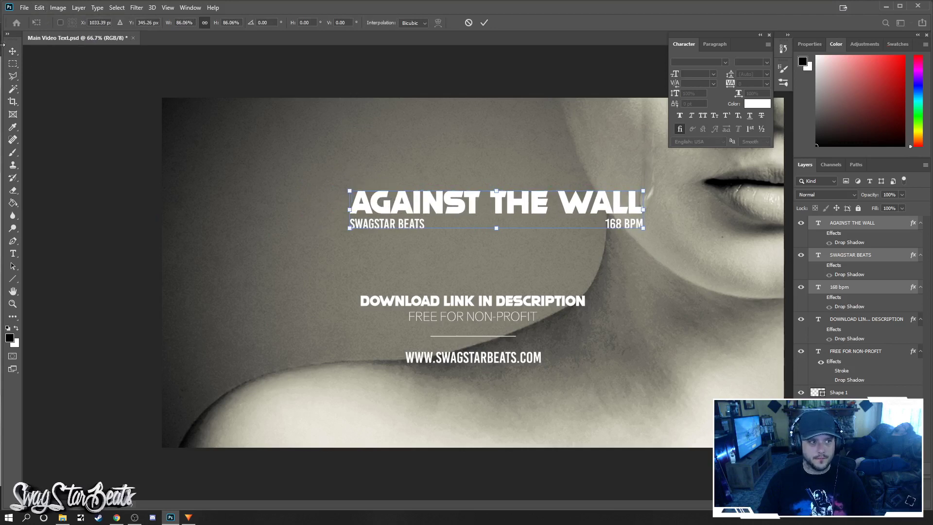
left_click(13, 52)
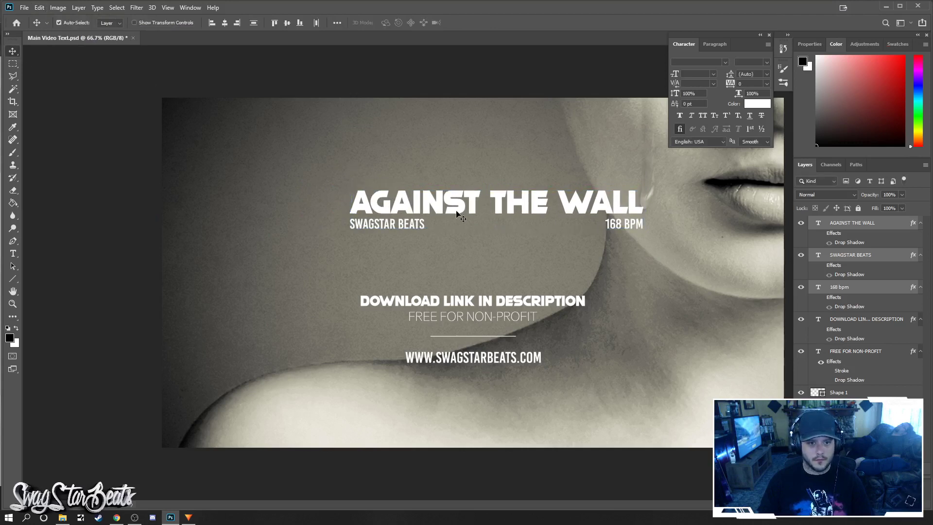
left_click_drag(456, 215, 435, 212)
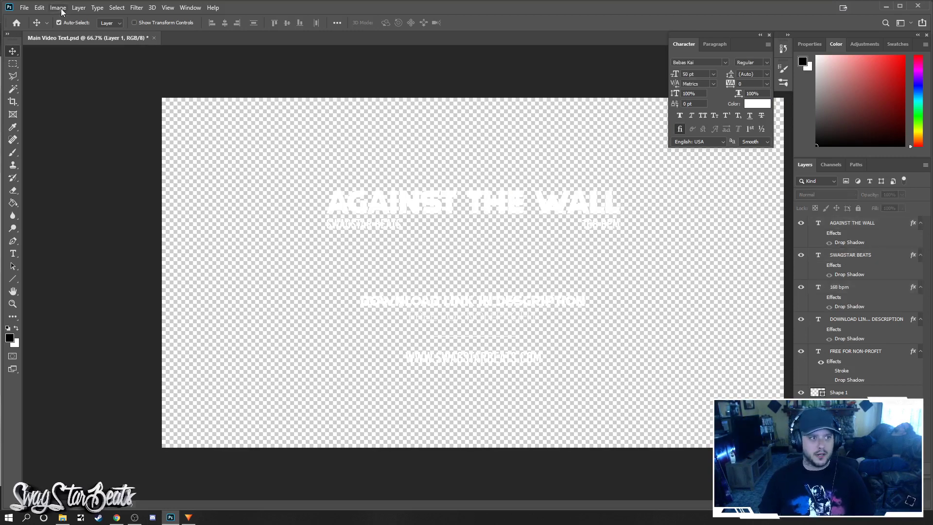
Start a Save As in PNG format inside the Main Video Text folder.
left_click(24, 7)
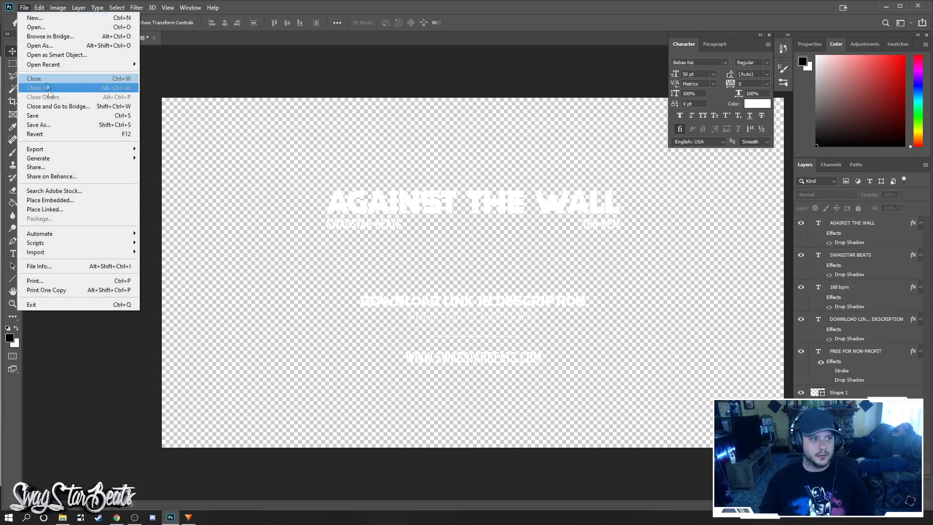
left_click(39, 125)
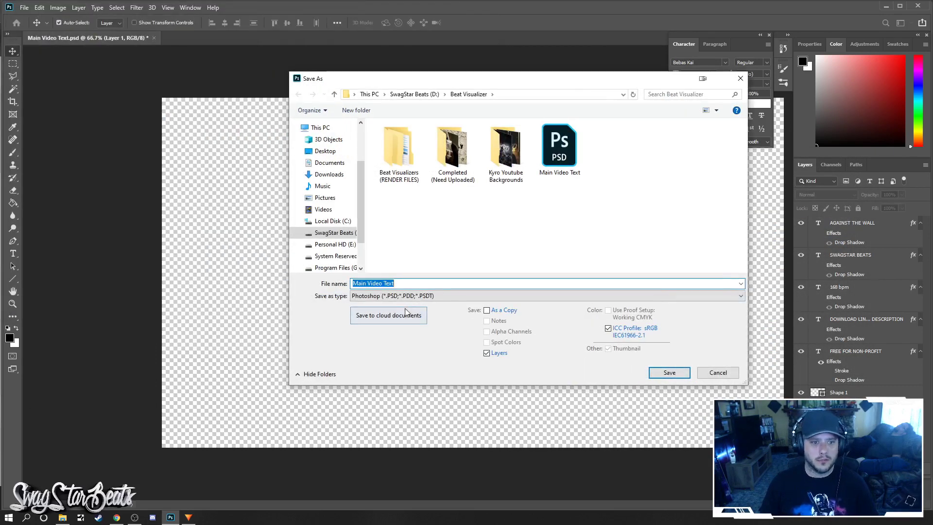
left_click(408, 297)
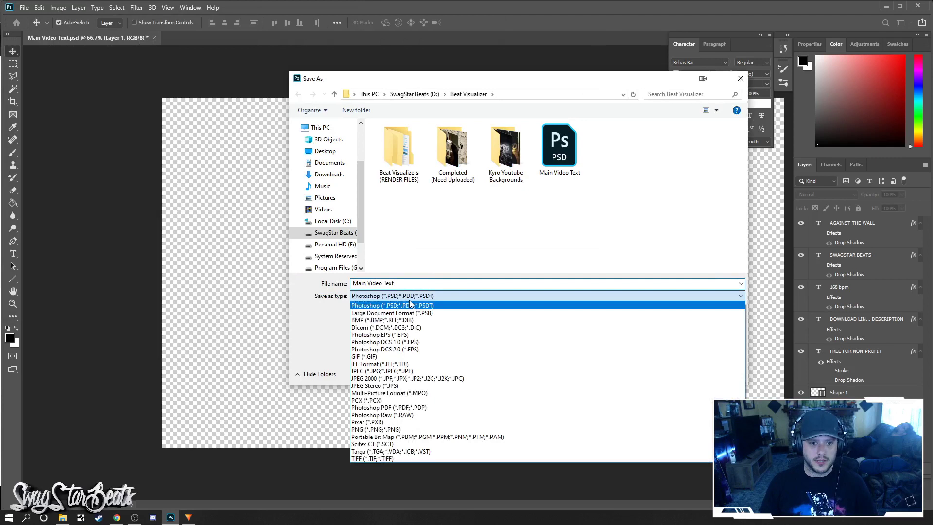
left_click(420, 429)
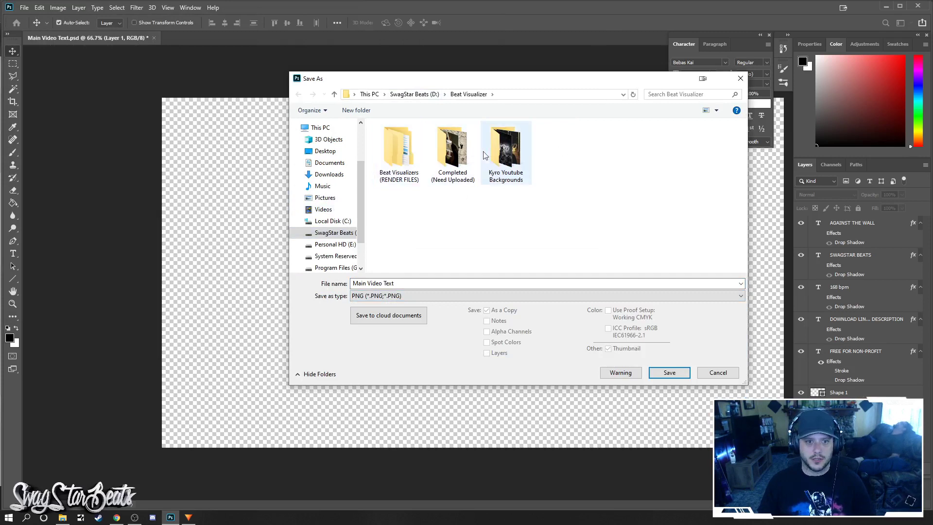
double_click(412, 180)
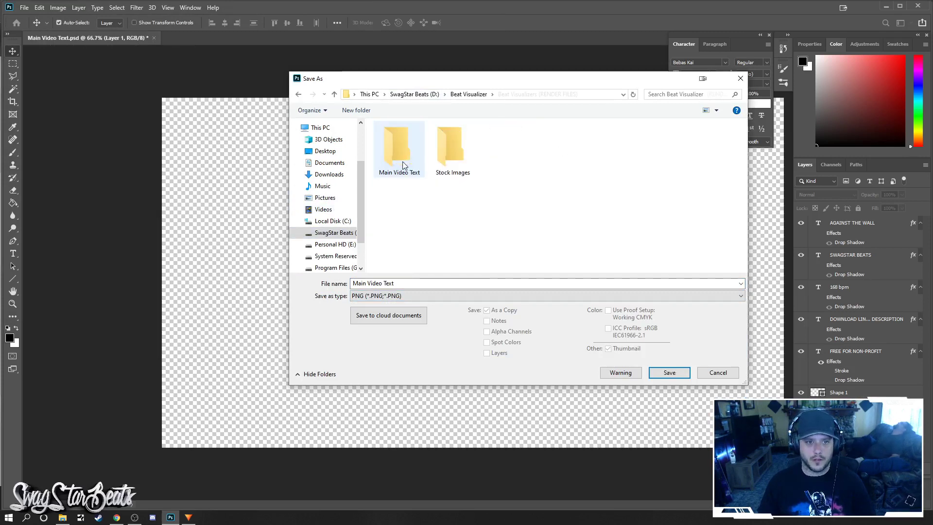
double_click(398, 150)
Save the file as Against The Wall with default PNG options, then minimize Photoshop.
left_click(412, 285)
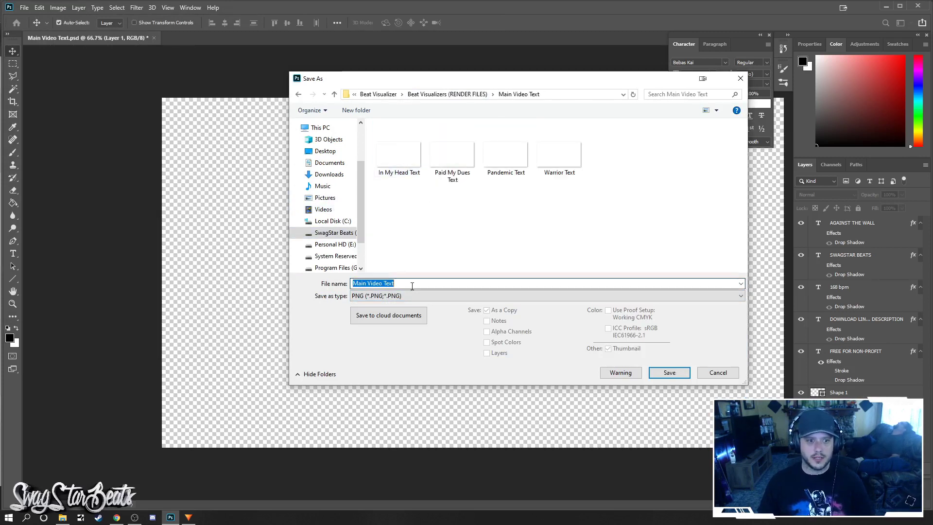
type("a")
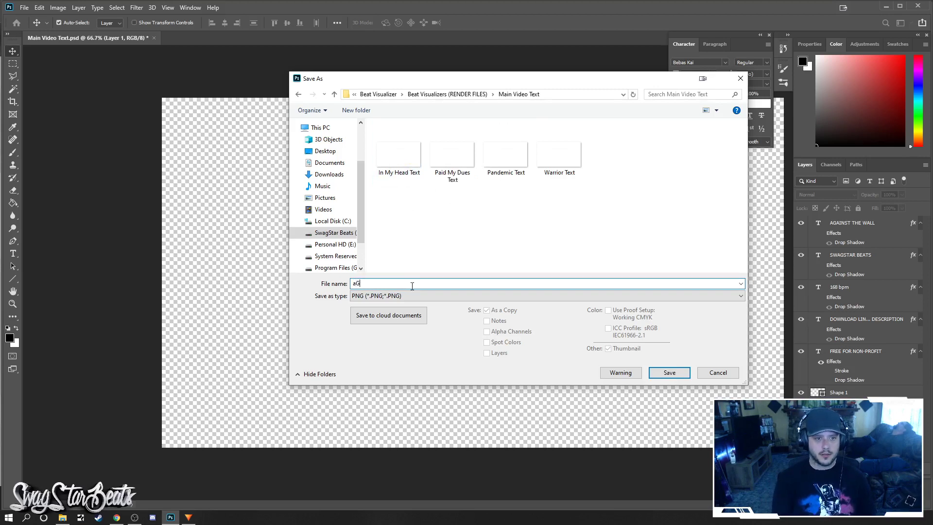
type("gainst The Wall")
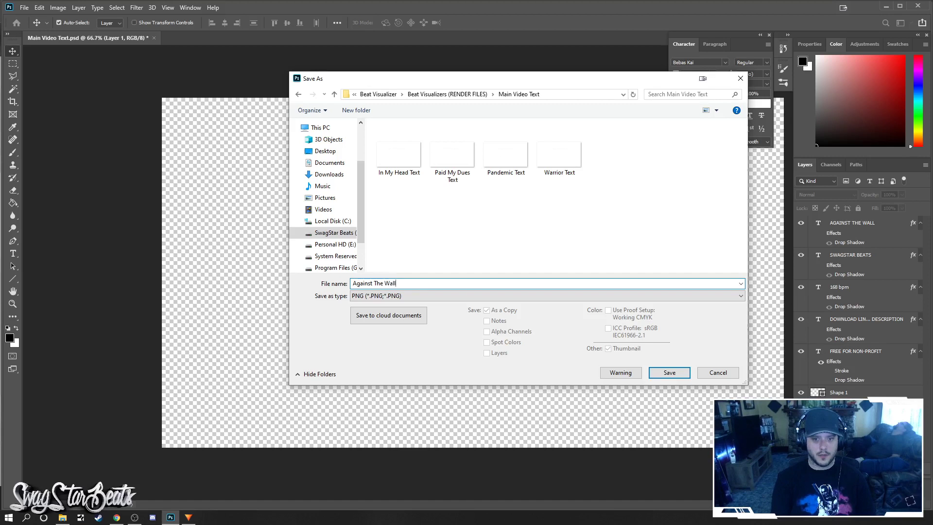
key("Return")
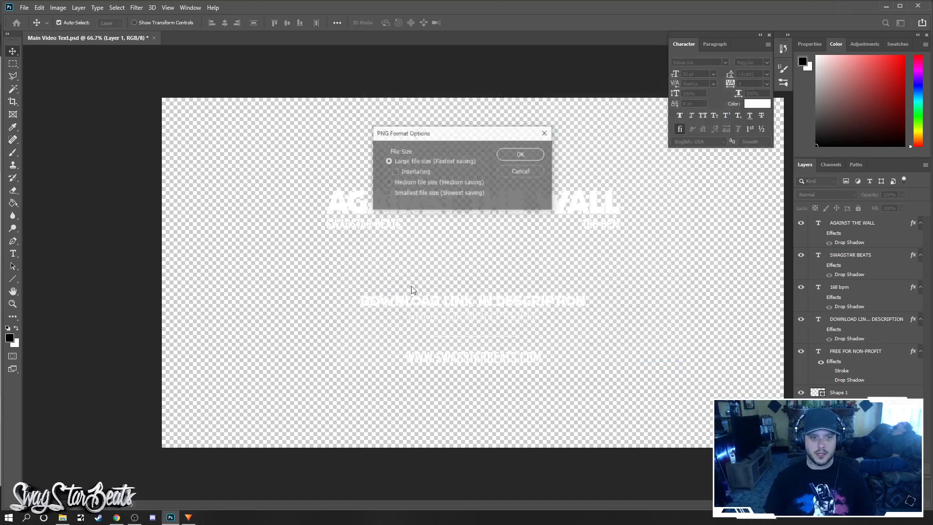
left_click(535, 155)
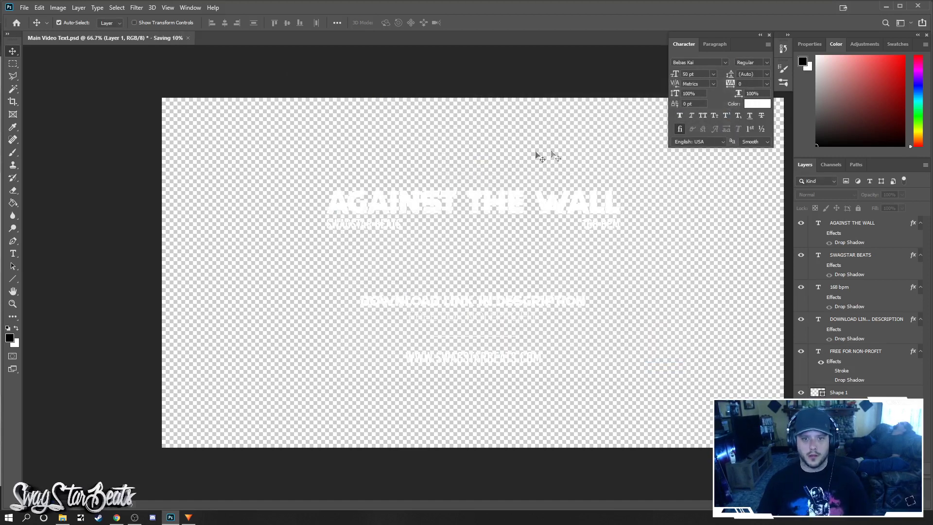
left_click(885, 7)
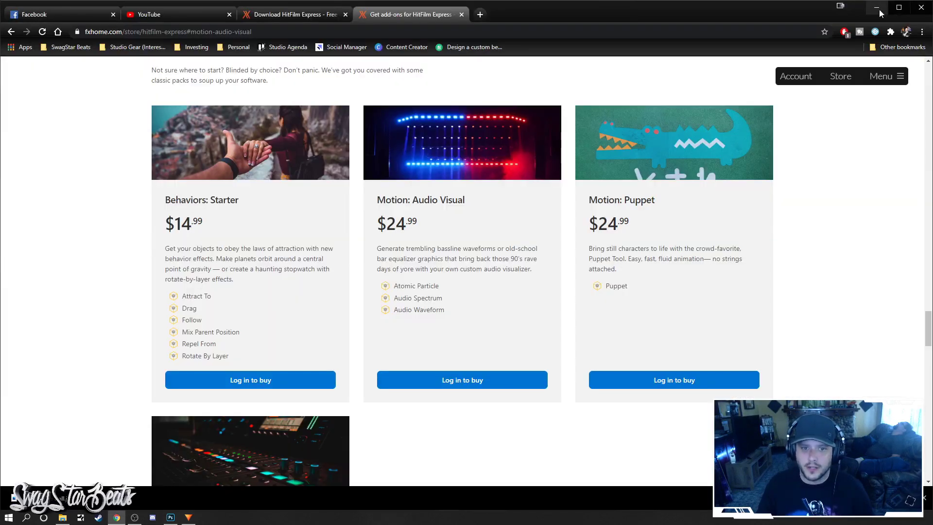
Open the HitFilm Visualizer Template project, skipping the Relink Files prompt.
left_click(877, 8)
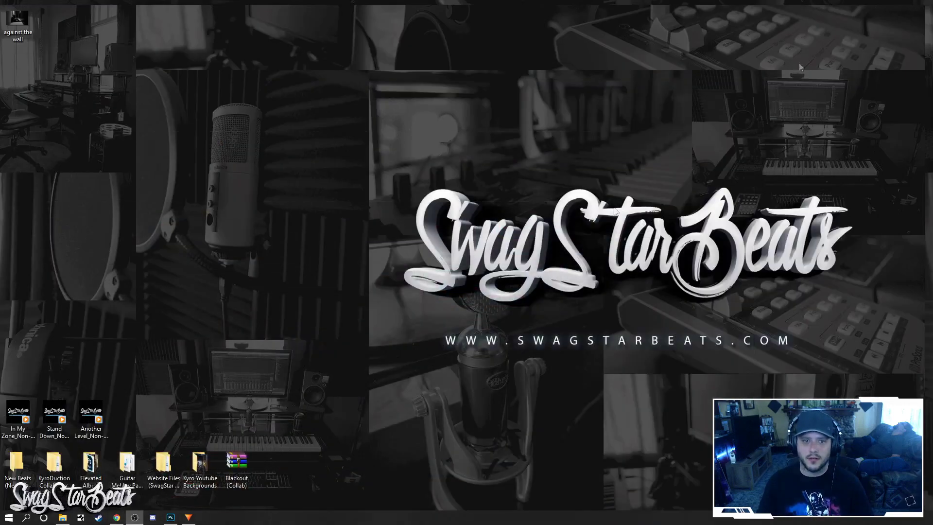
left_click(188, 516)
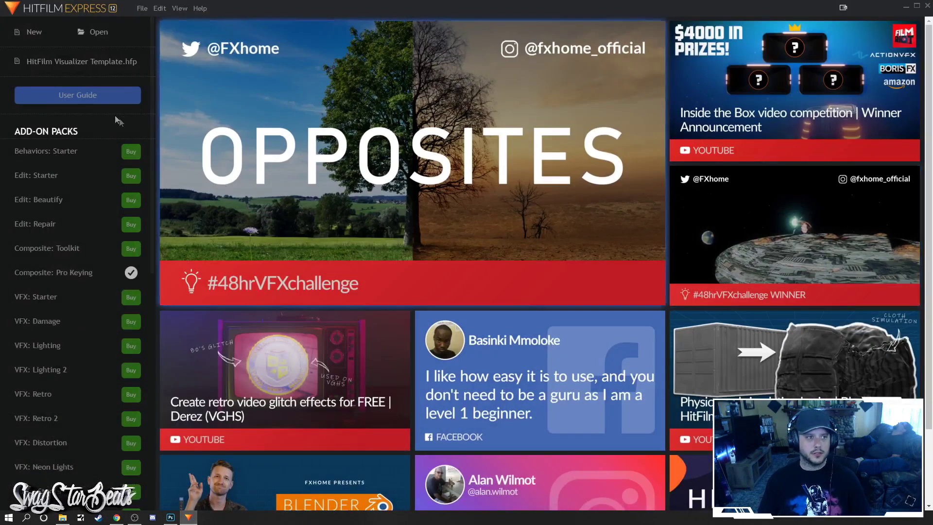
left_click(95, 65)
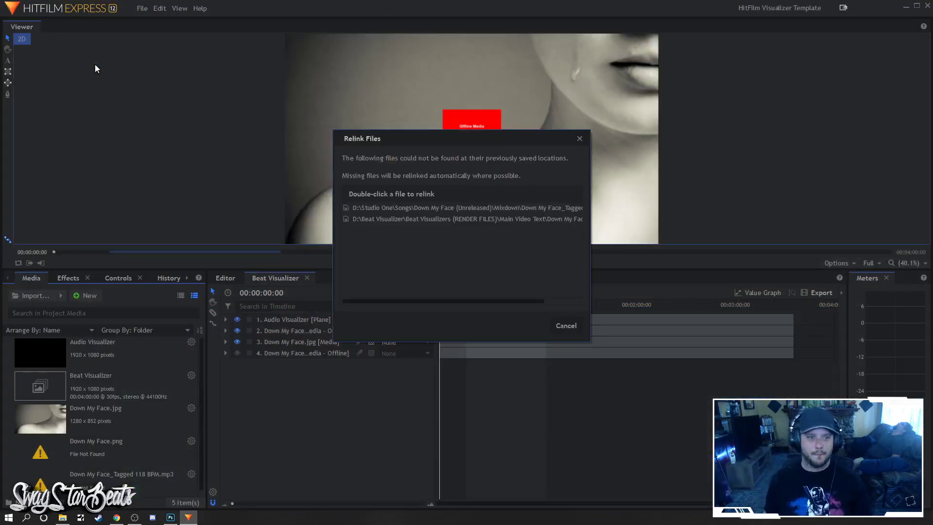
left_click(579, 139)
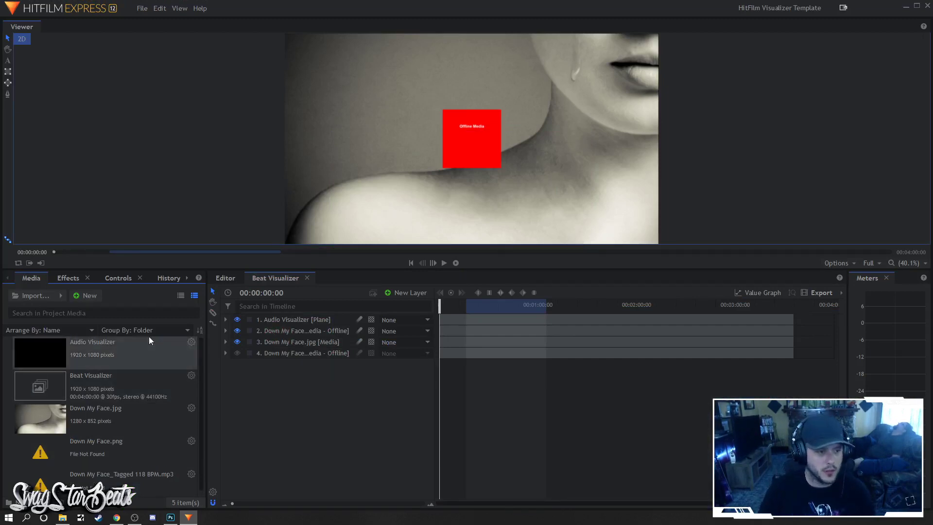
Delete the Down My Face audio, PNG and JPG items from the Media panel.
scroll(141, 393, "down", 1)
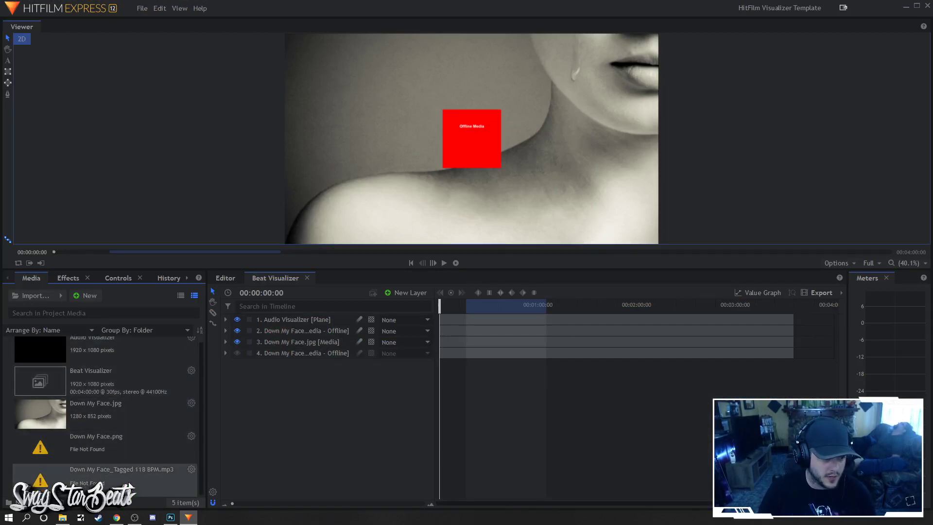
left_click(121, 475)
left_click(122, 442, "shift")
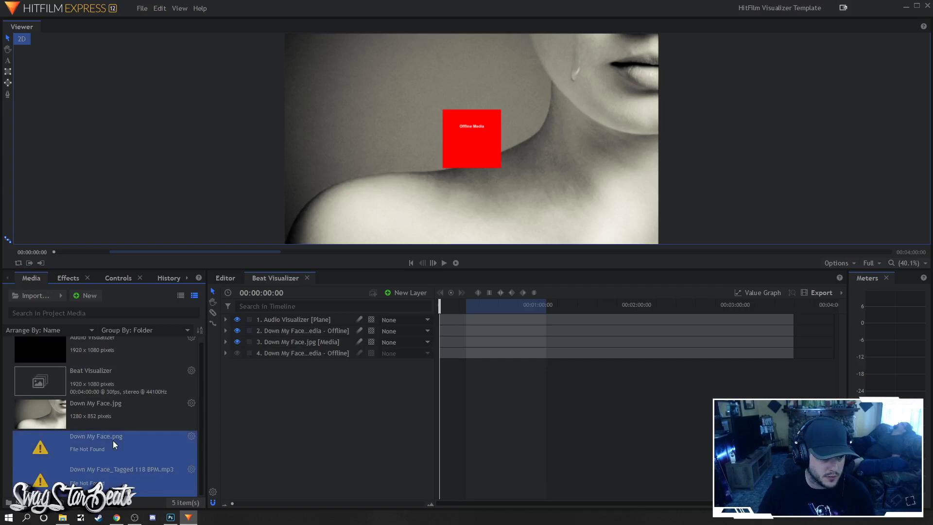
left_click(121, 416, "shift")
scroll(120, 416, "up", 1)
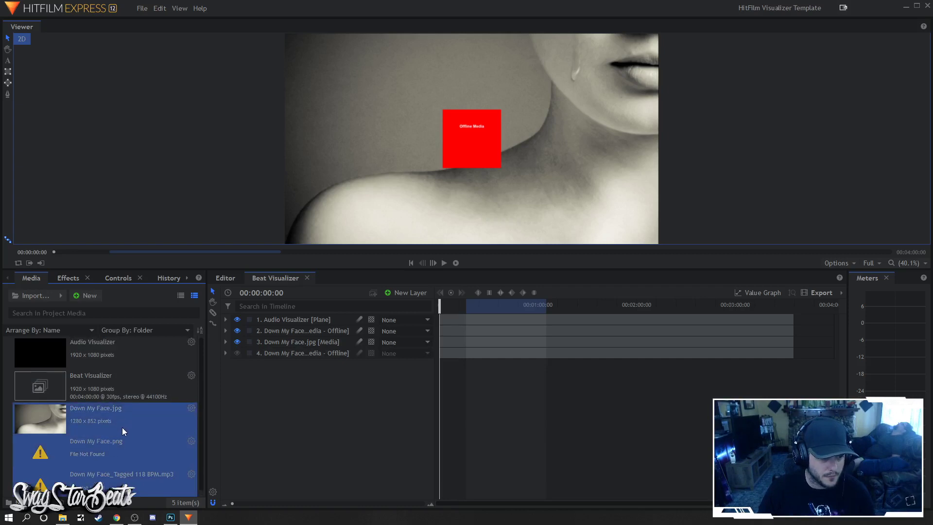
key("Delete")
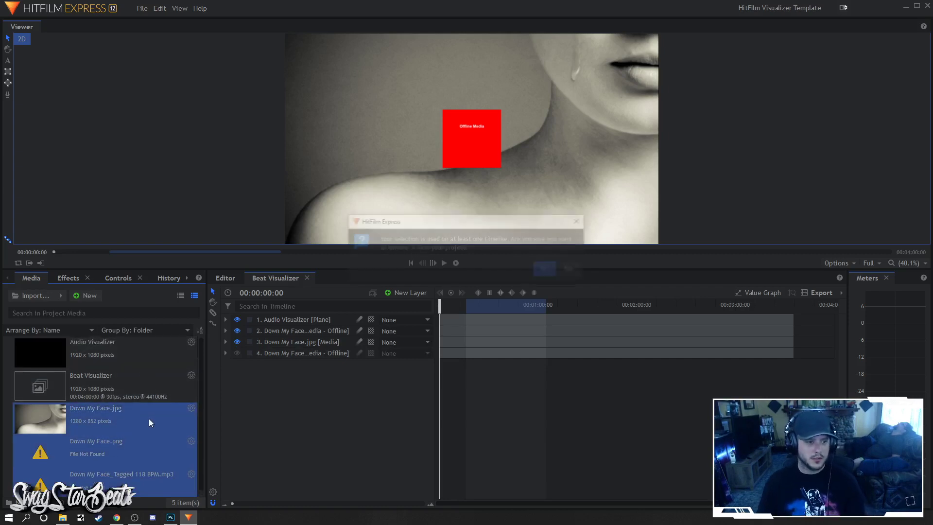
key("Return")
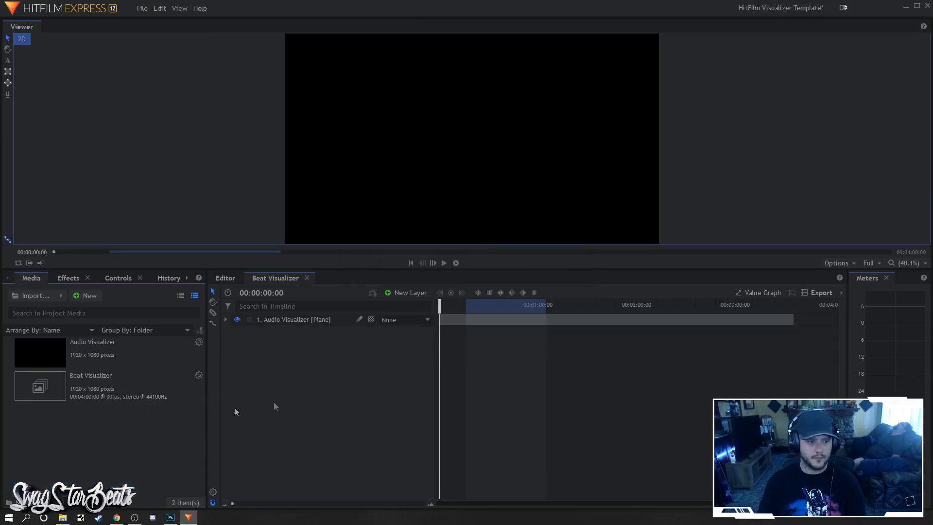
left_click(293, 319)
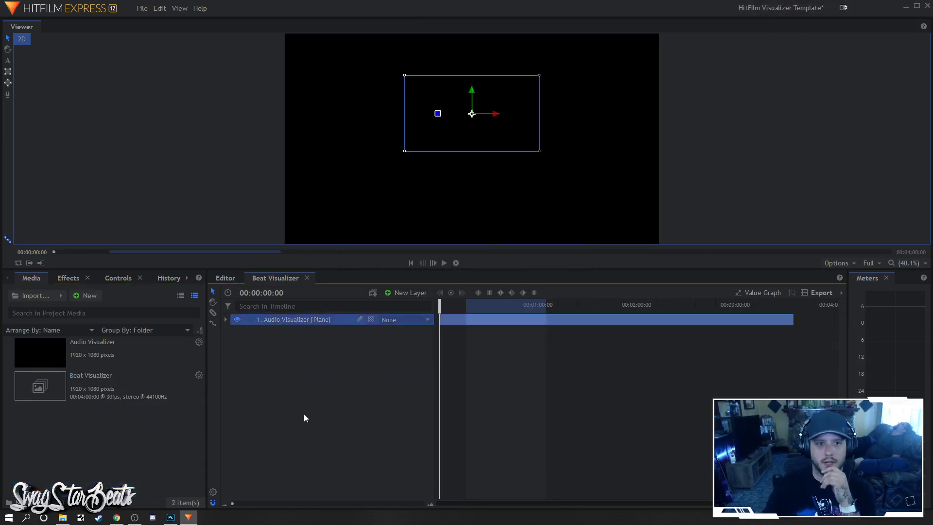
left_click(296, 366)
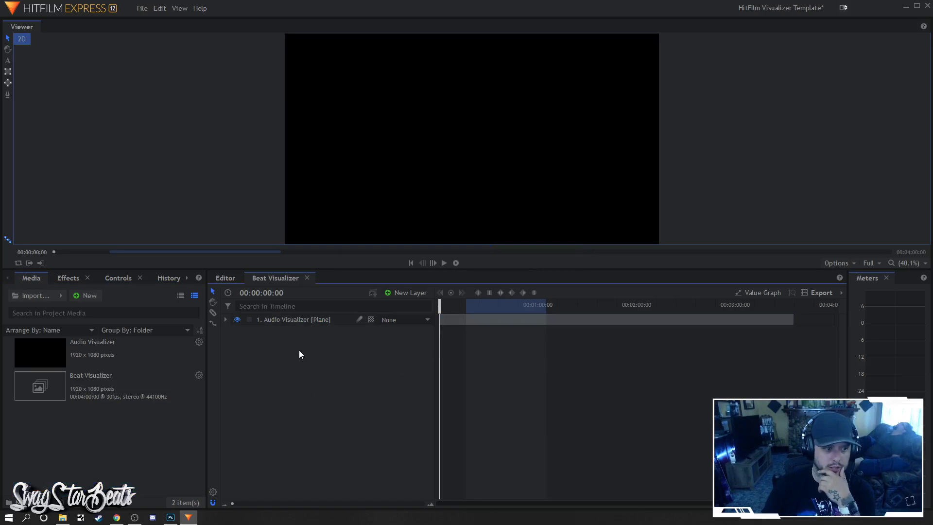
Add a new plane layer, New Plane 2, to the timeline.
right_click(298, 350)
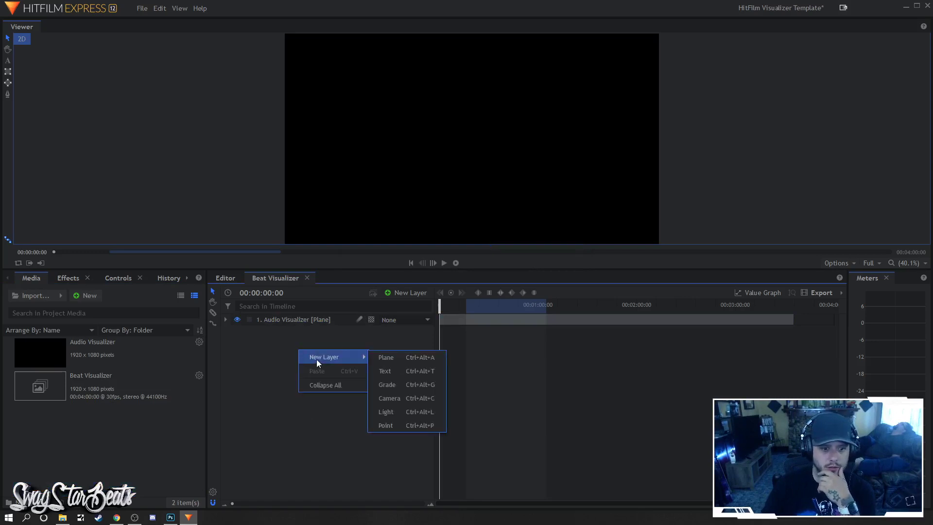
left_click(257, 341)
left_click(284, 319)
right_click(284, 318)
left_click(261, 378)
right_click(261, 379)
mouse_move(321, 386)
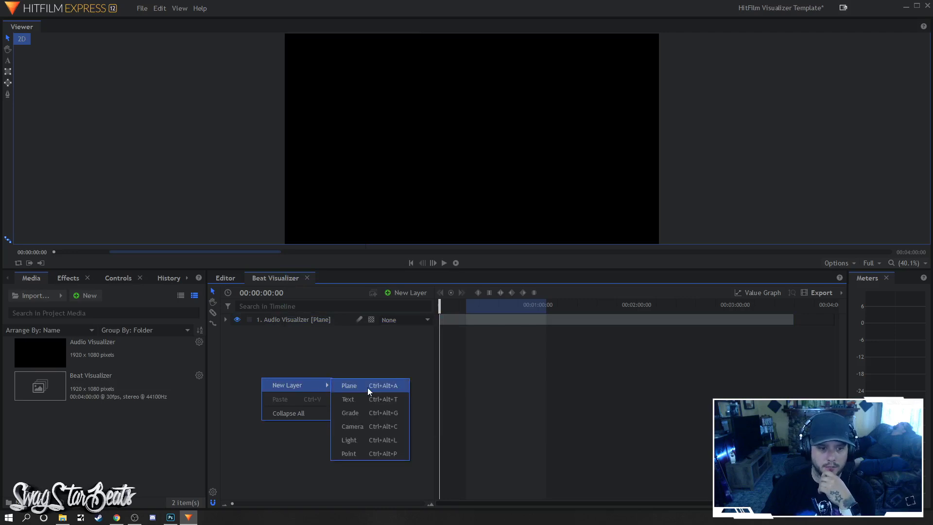
left_click(367, 387)
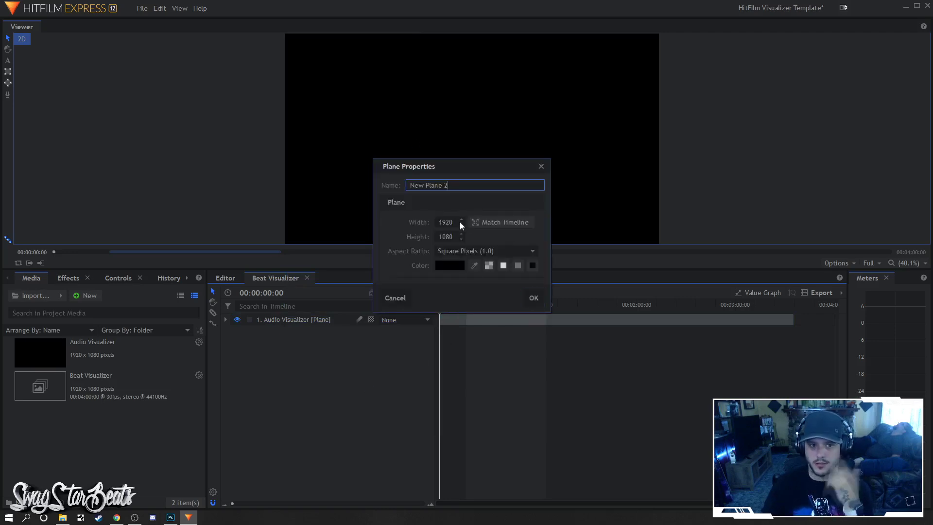
left_click(534, 298)
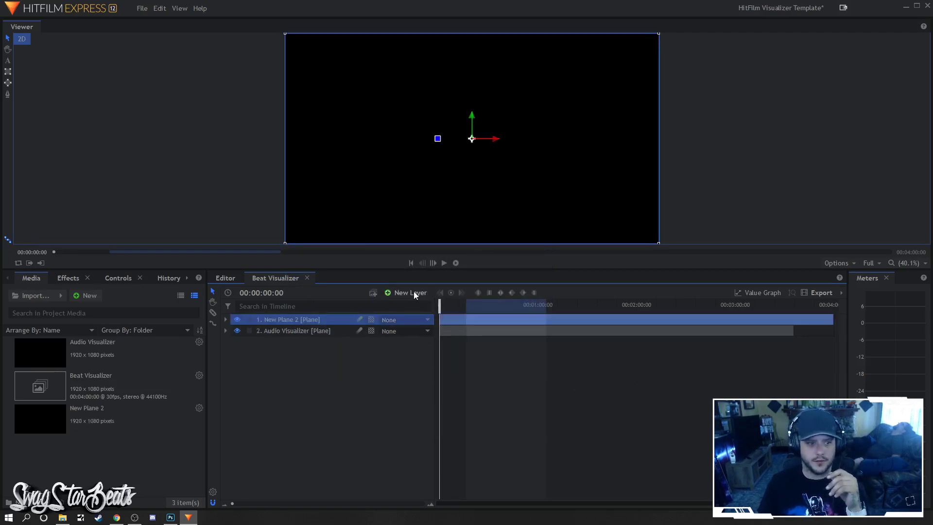
Search Effects for 'audi' and drag Audio Spectrum onto the Audio Visualizer layer.
left_click(62, 281)
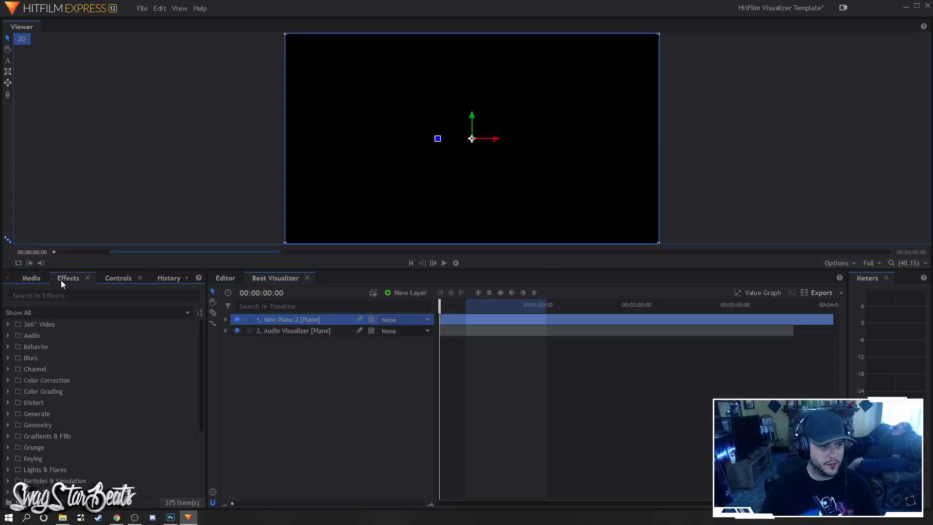
type("audio")
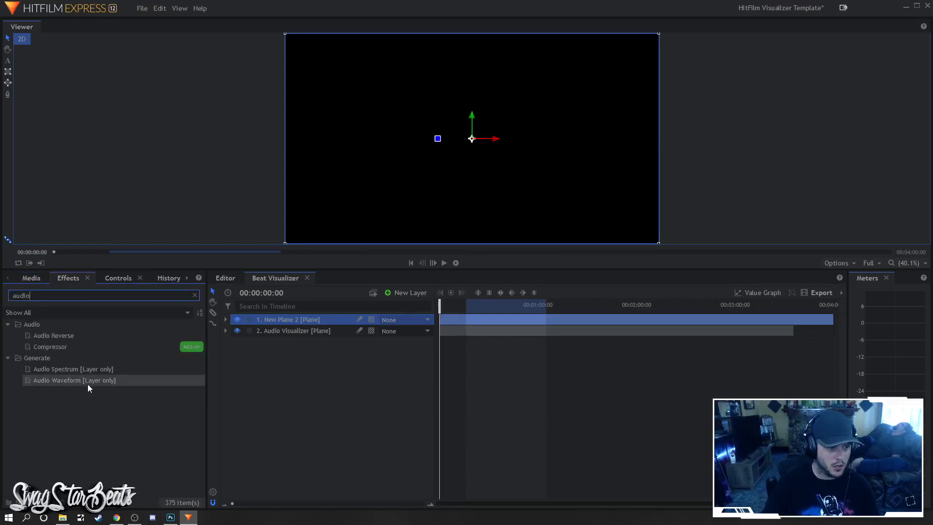
left_click_drag(75, 369, 308, 331)
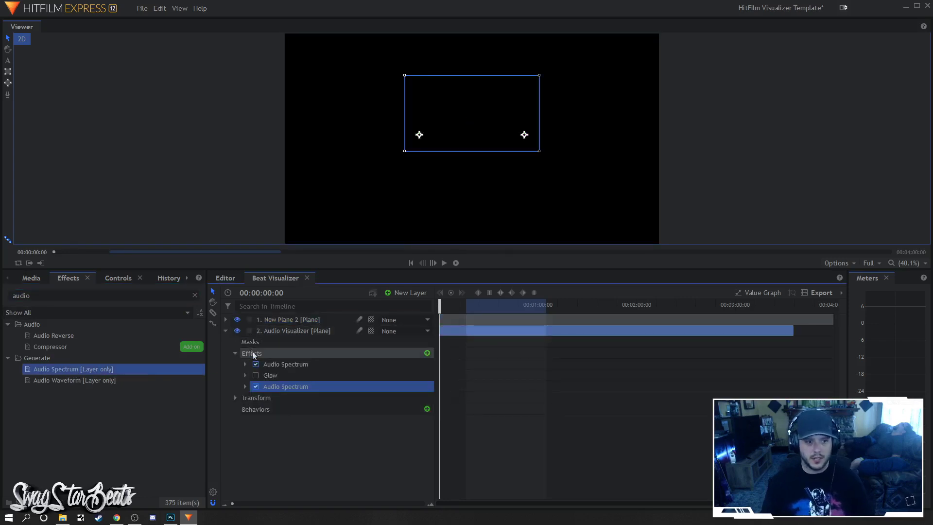
left_click(225, 330)
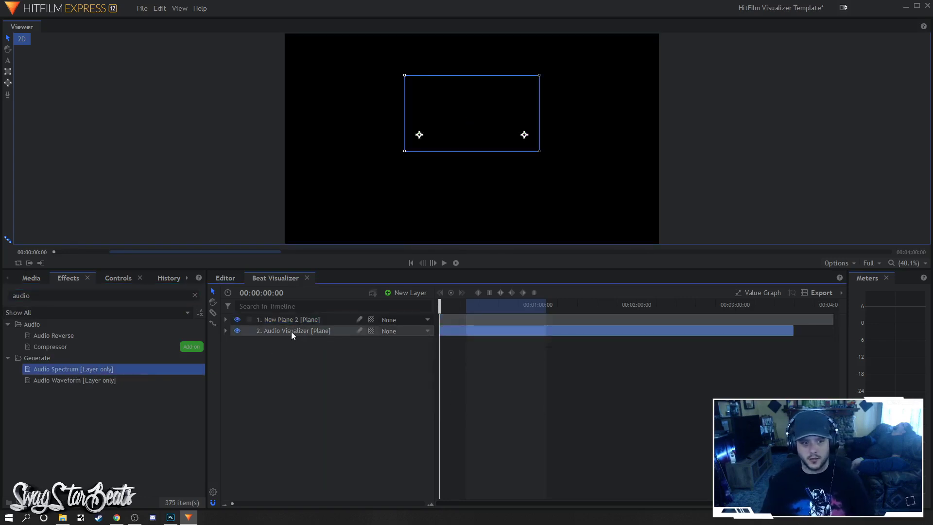
Undo the extra Audio Spectrum effect and delete the New Plane 2 layer.
left_click(292, 320)
left_click(160, 8)
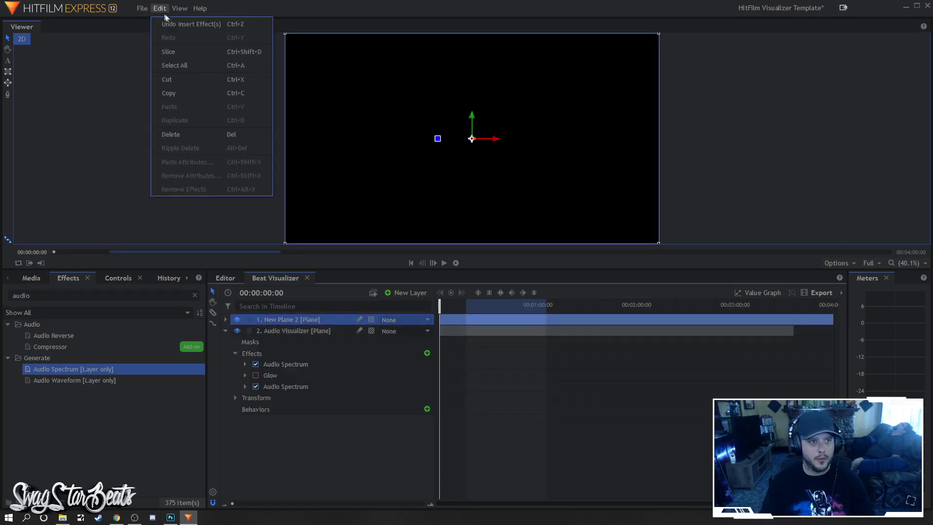
left_click(164, 34)
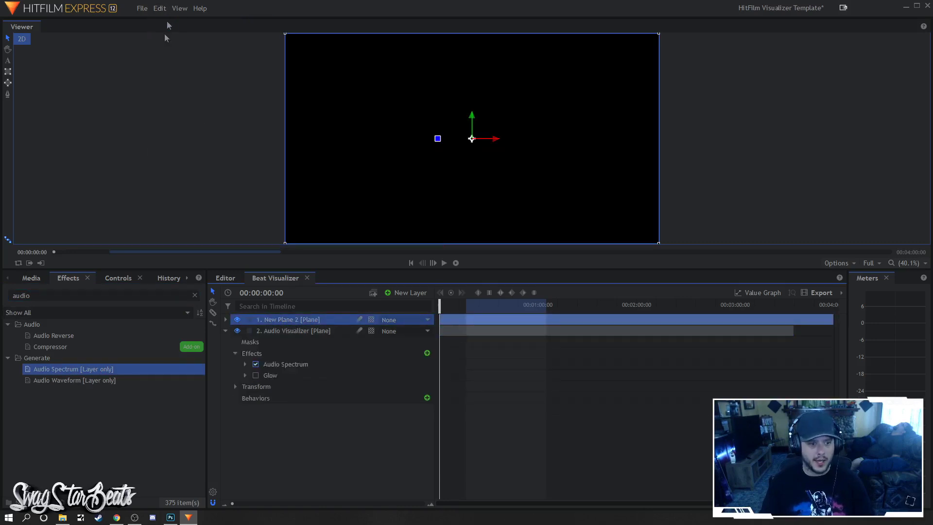
left_click(225, 331)
right_click(264, 319)
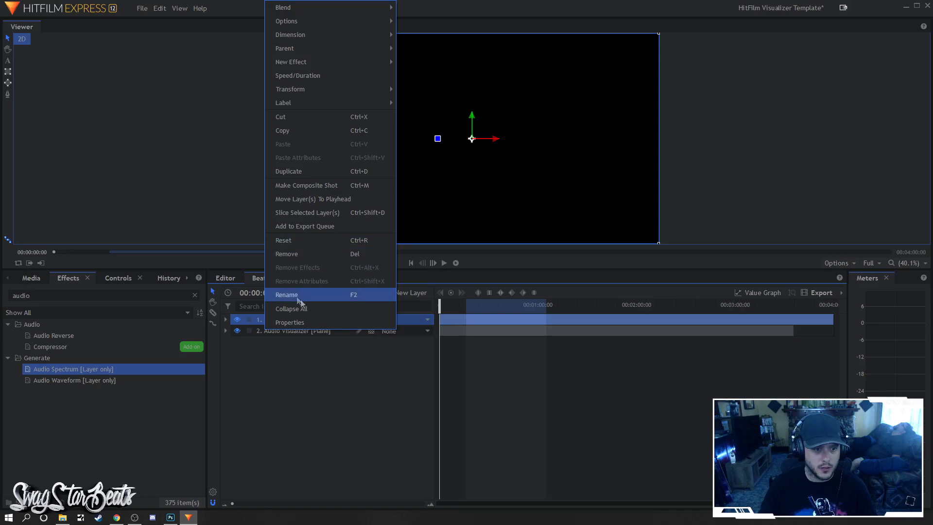
left_click(317, 253)
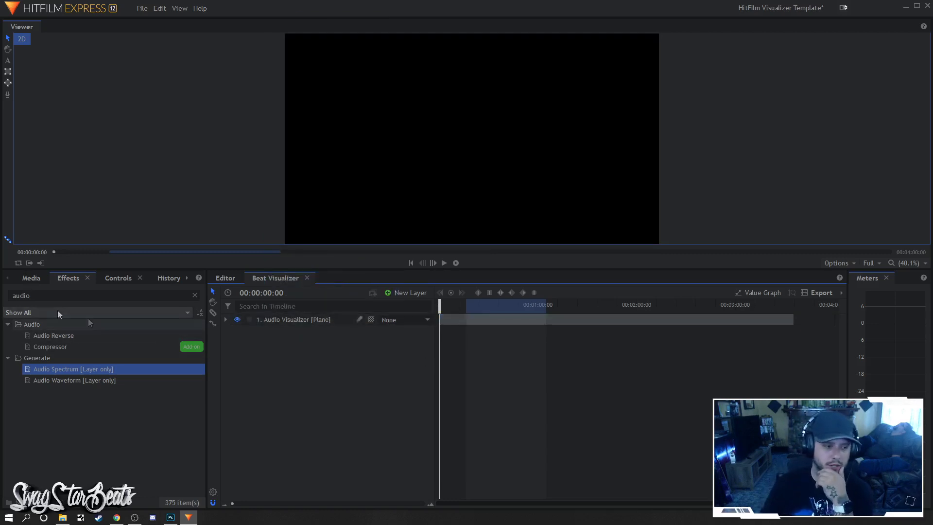
Import the Against The Wall song and the Desktop's against the wall photo into Media.
left_click(39, 281)
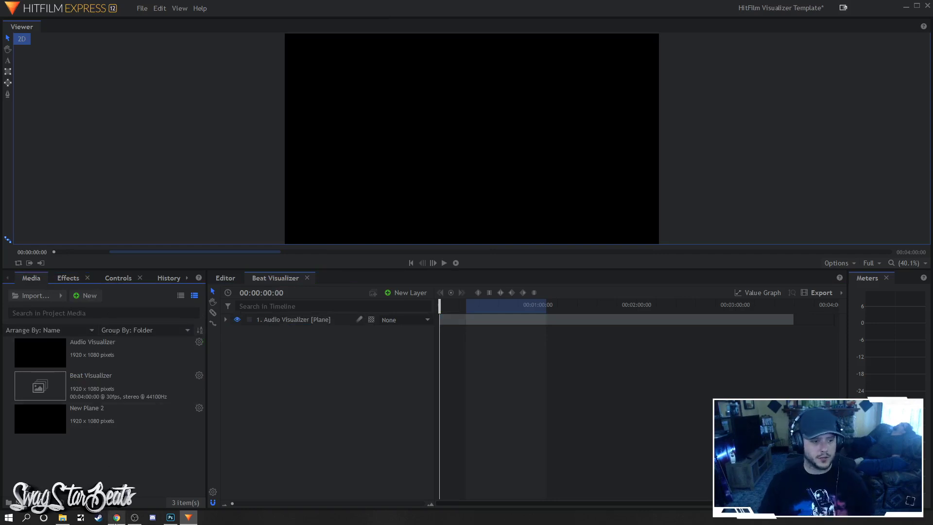
left_click(63, 517)
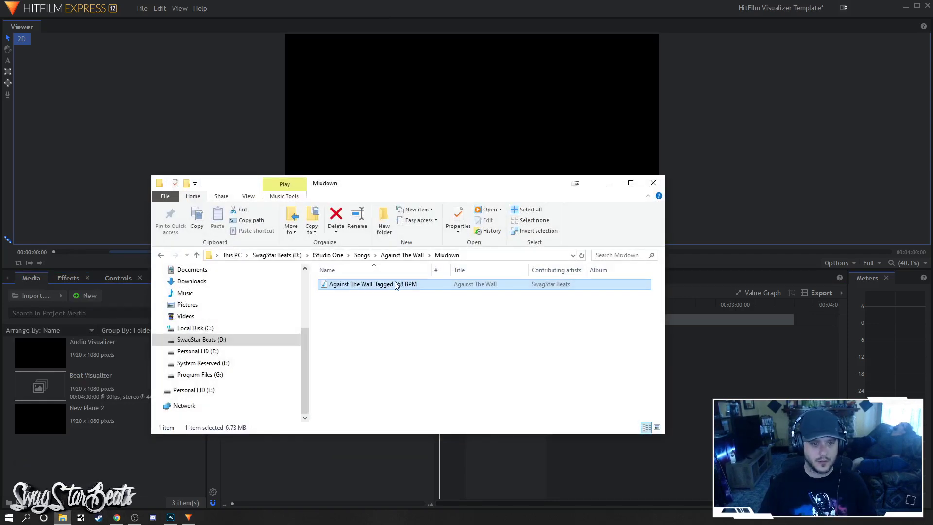
left_click_drag(396, 284, 117, 468)
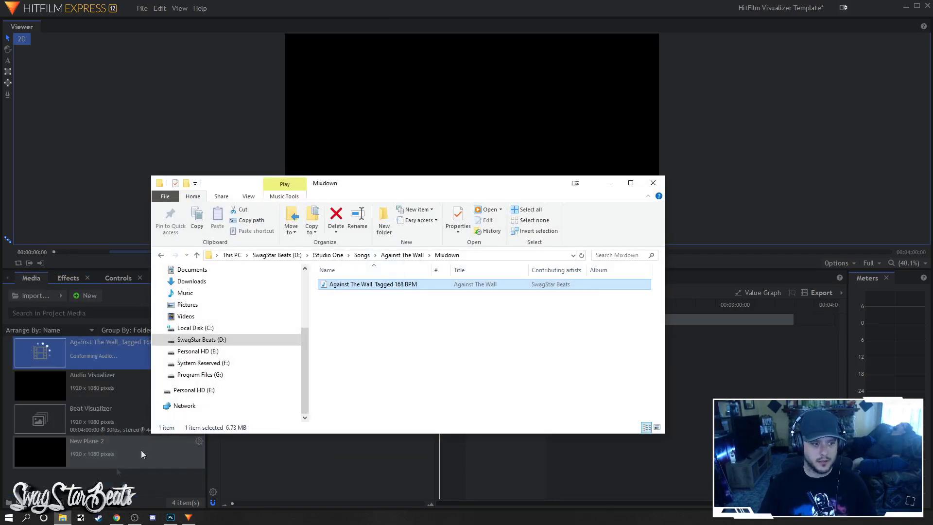
scroll(197, 316, "up", 2)
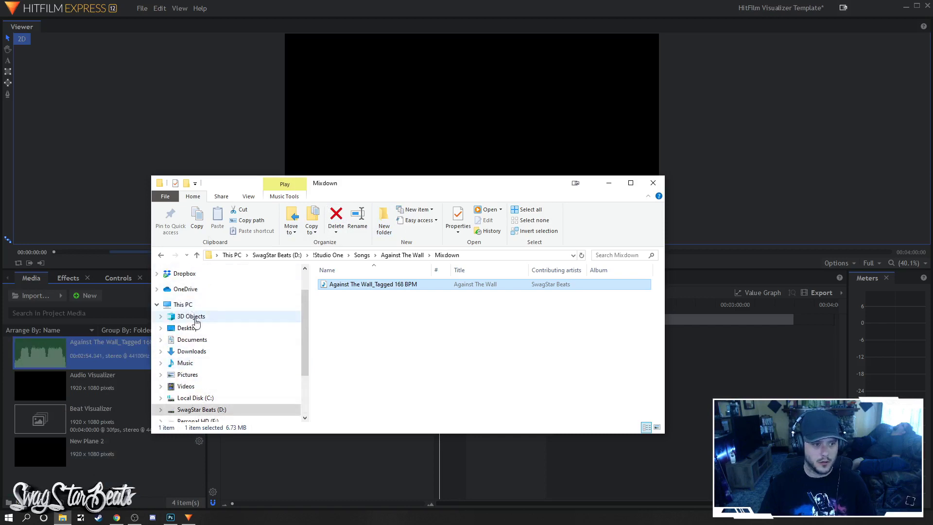
left_click(192, 327)
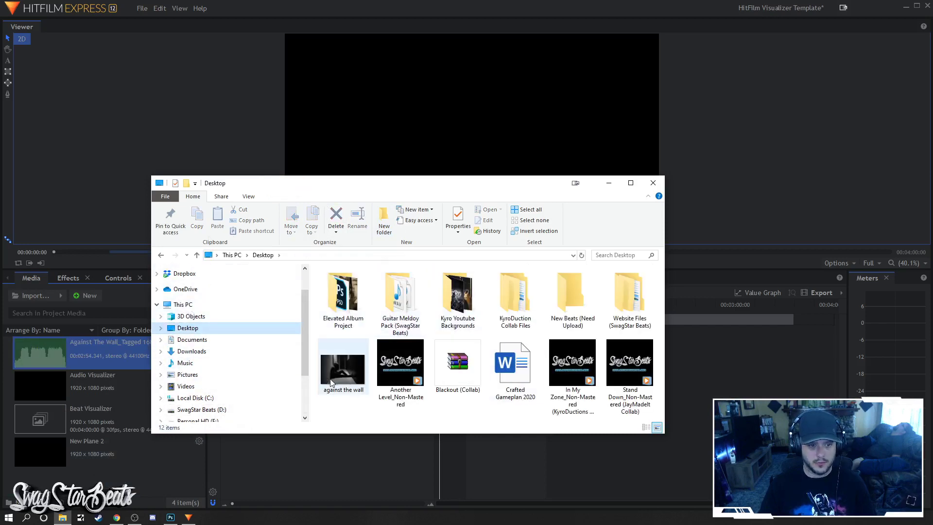
left_click_drag(330, 382, 123, 467)
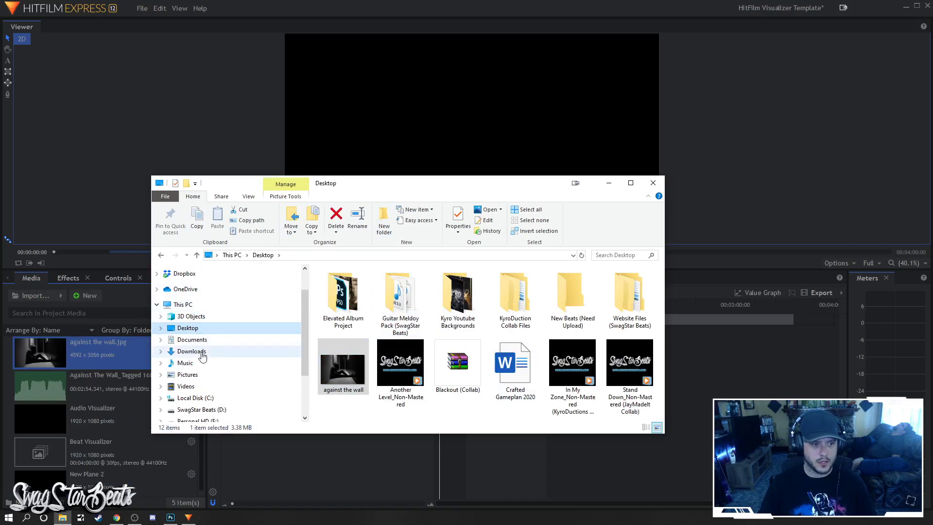
Import Against The Wall.png from D:\Beat Visualizer\...\Main Video Text, then close Explorer.
left_click(200, 409)
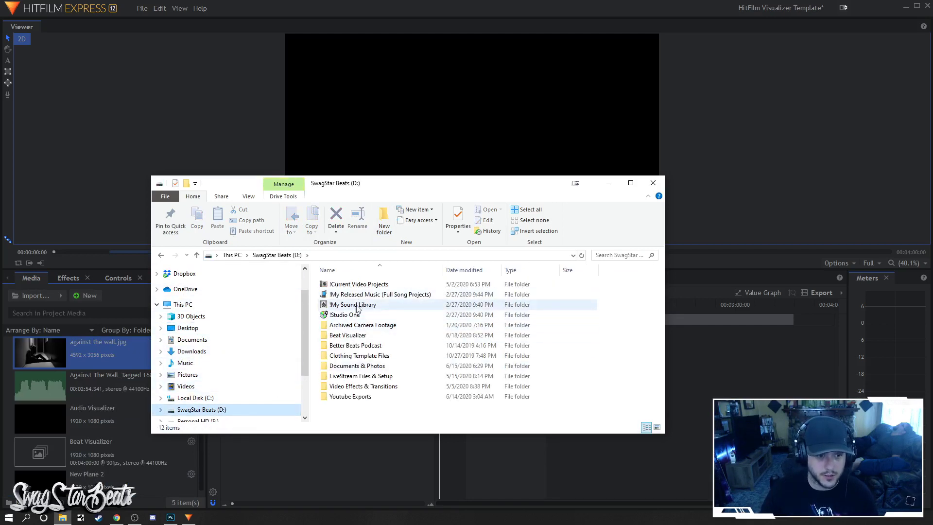
left_click(362, 336)
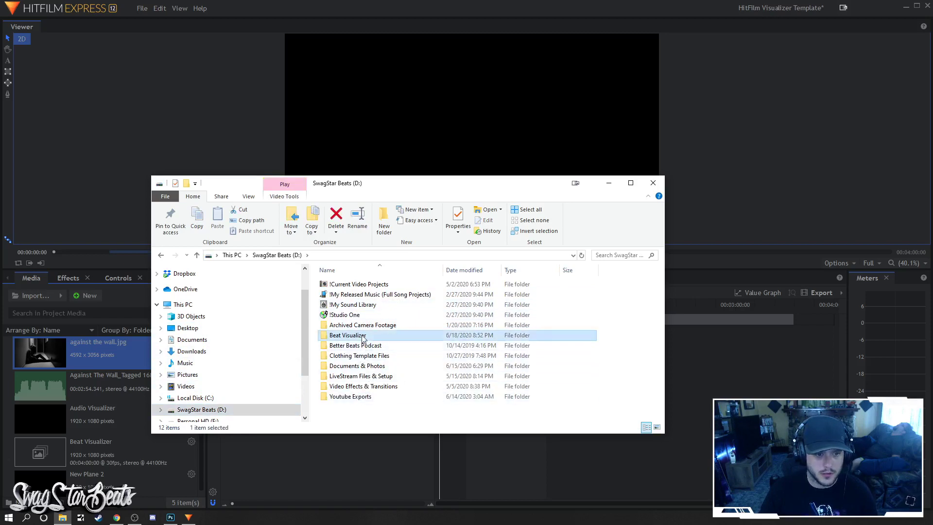
double_click(362, 336)
double_click(352, 290)
double_click(352, 291)
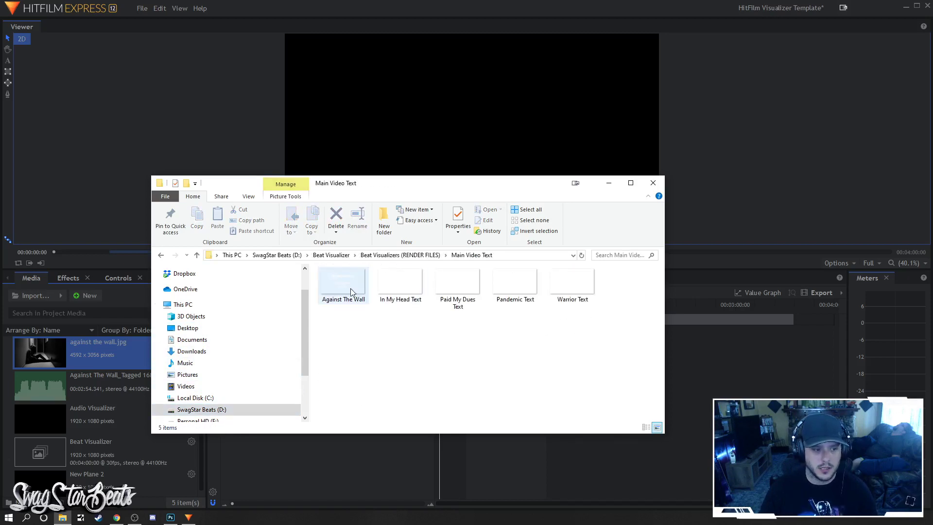
left_click_drag(351, 291, 97, 386)
left_click(653, 183)
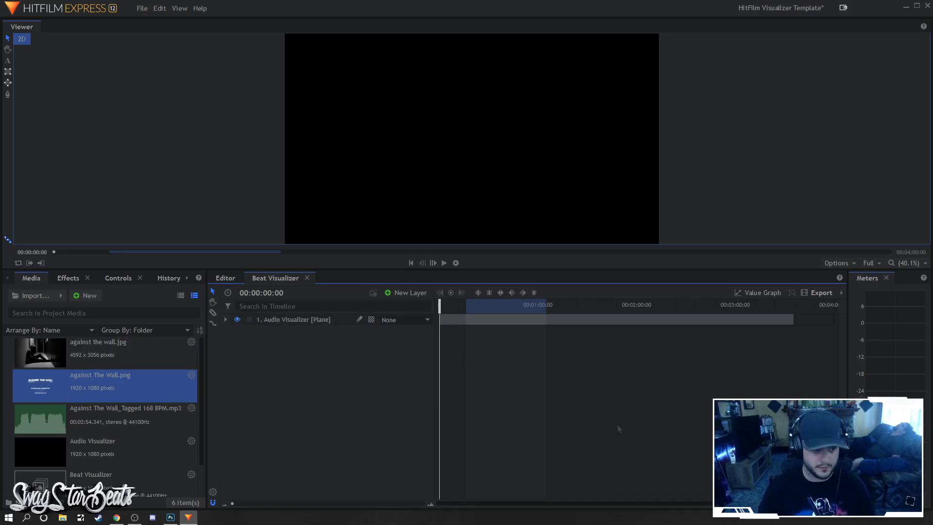
Remove New Plane 2 from the project media.
scroll(125, 433, "down", 1)
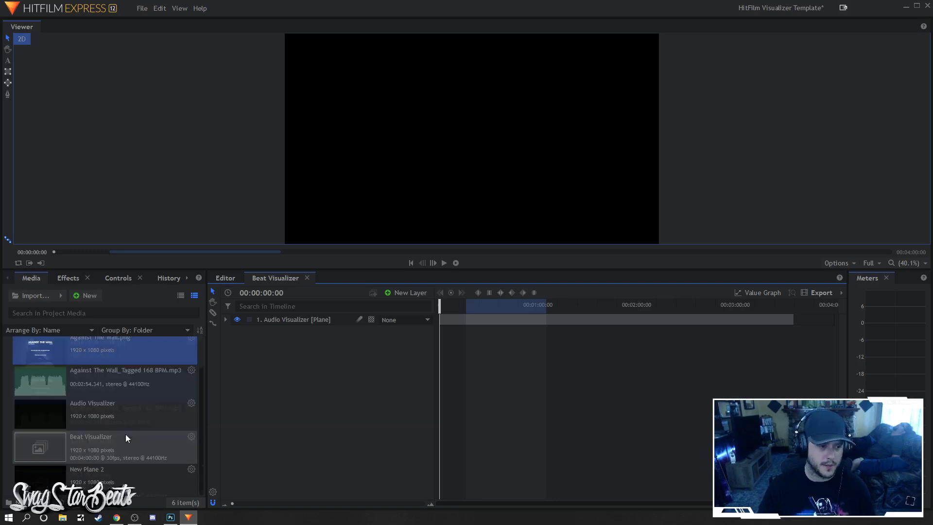
left_click(108, 484)
right_click(110, 481)
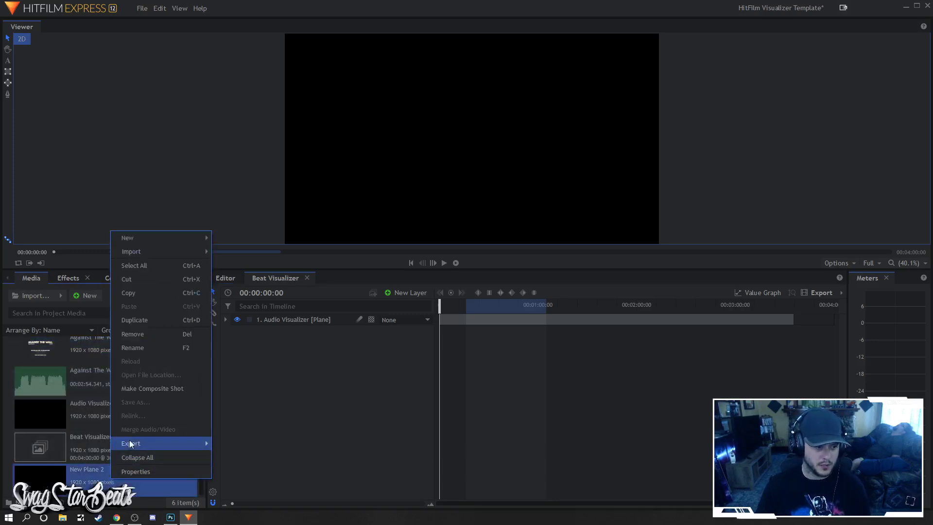
left_click(169, 333)
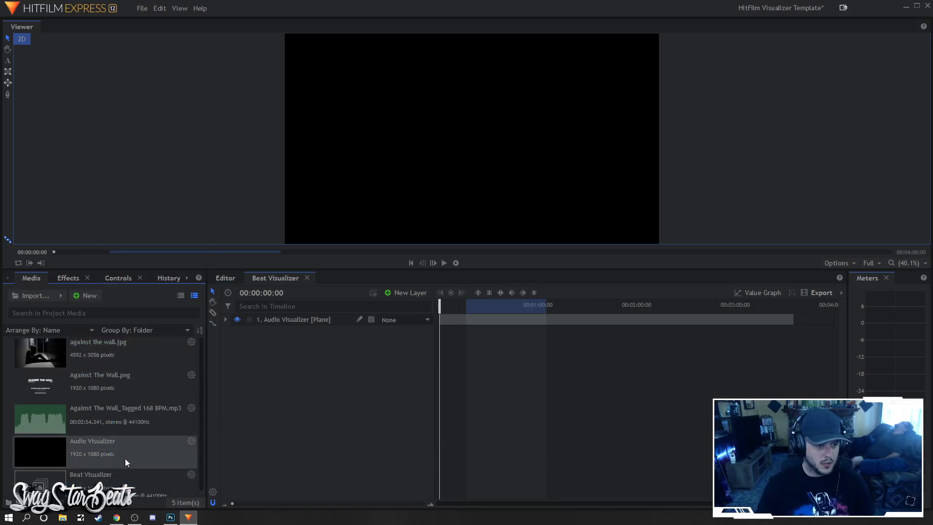
Add the song mp3, Against The Wall.png and against the wall.jpg to the timeline.
left_click(127, 423)
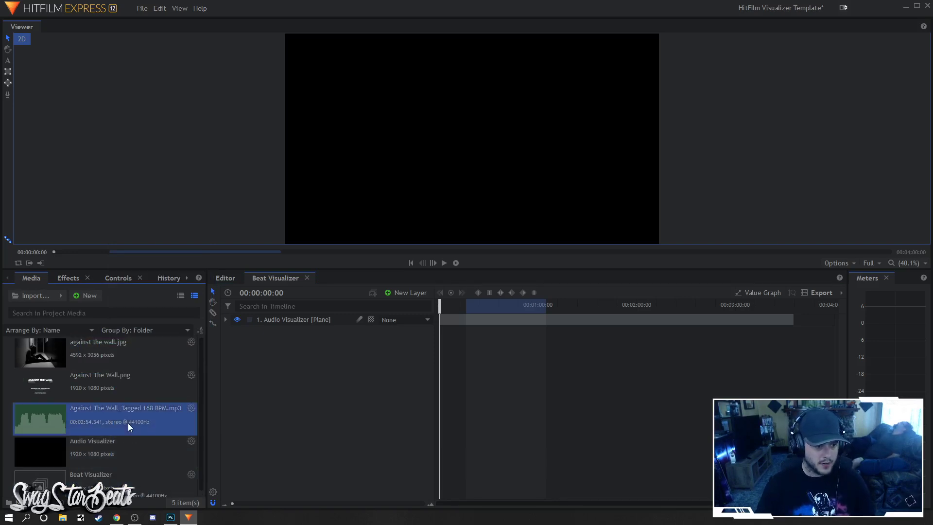
left_click(127, 389, "shift")
left_click(133, 355, "shift")
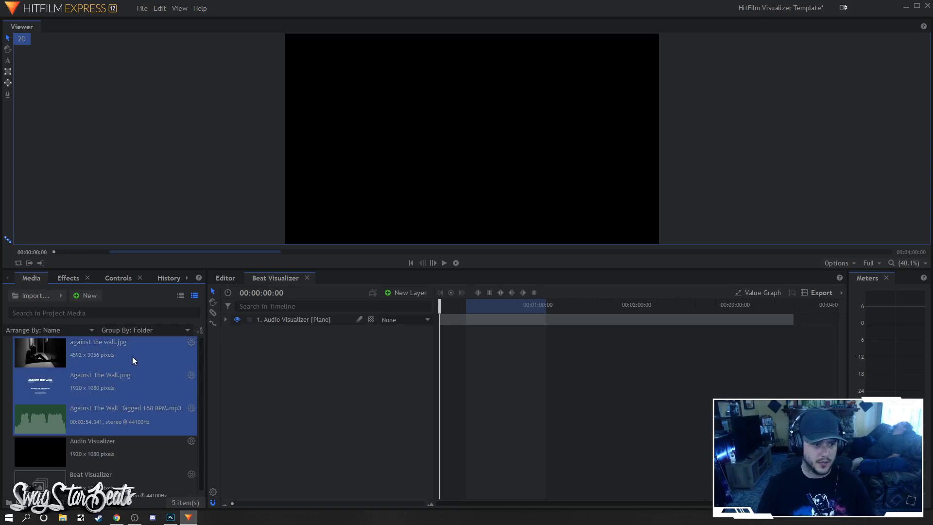
left_click_drag(132, 357, 385, 386)
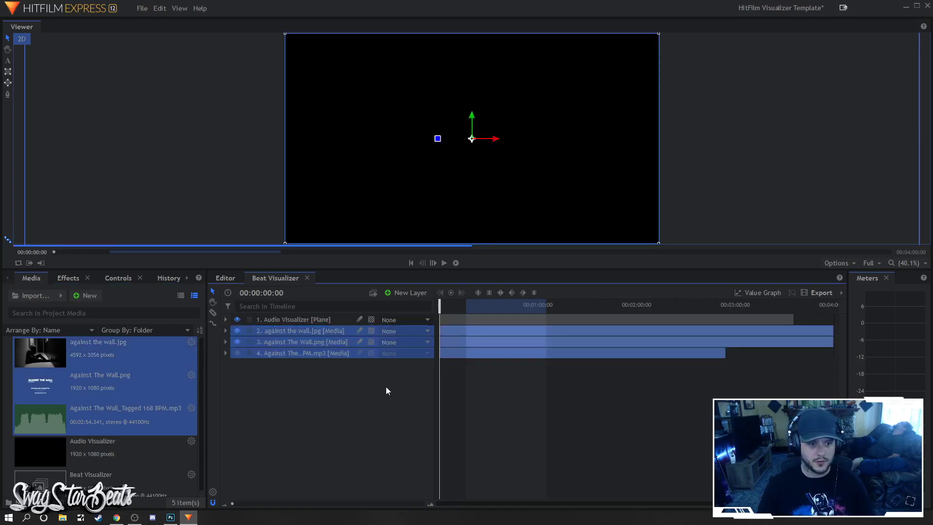
left_click(290, 376)
Move the Against The Wall.png title layer to the top of the stack.
left_click(323, 354)
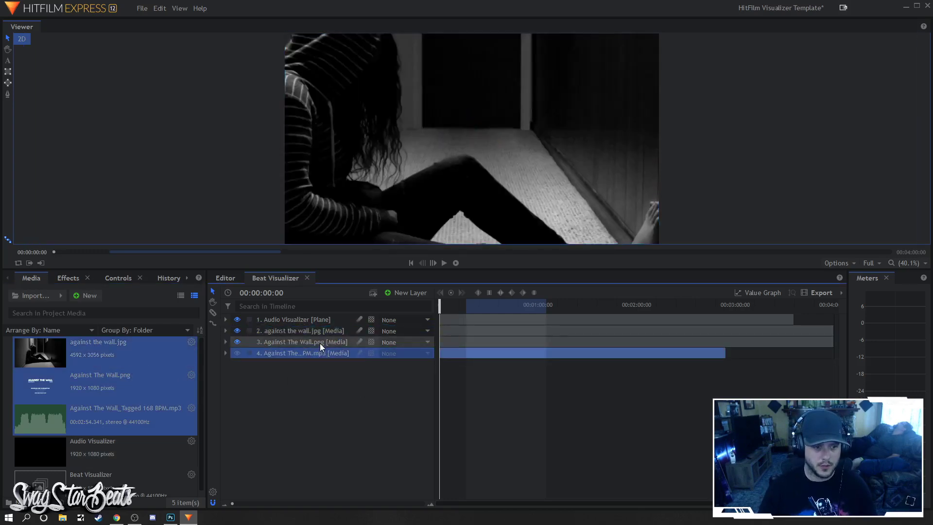
left_click(319, 342)
left_click_drag(311, 342, 315, 316)
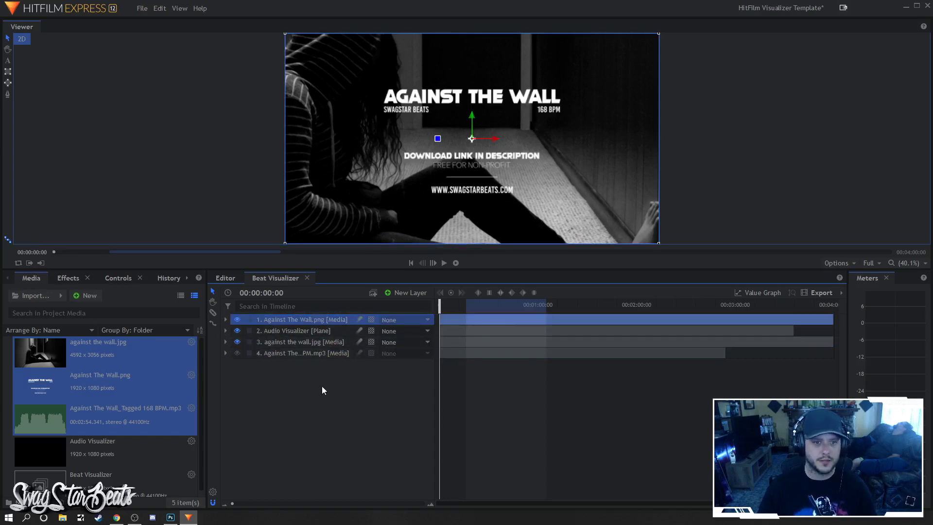
left_click(220, 145)
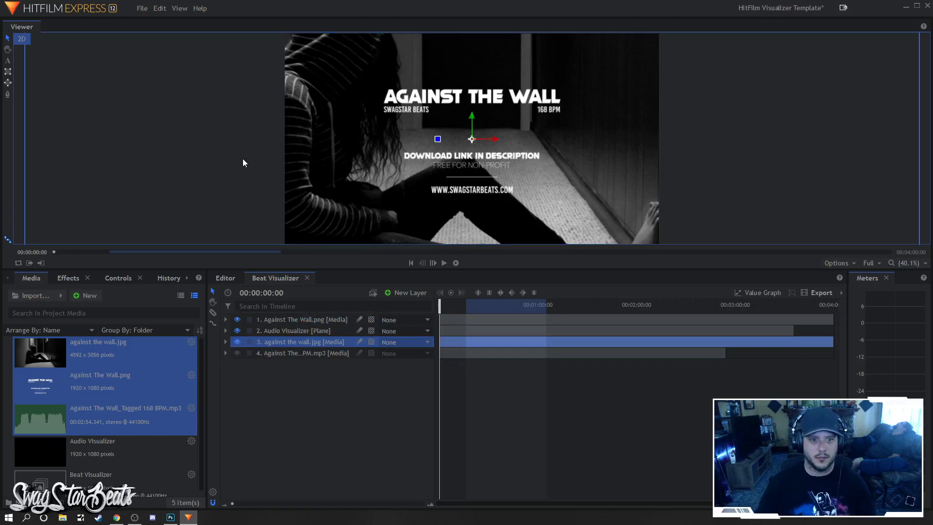
Scale the against the wall.jpg layer down to 44% in its Transform properties.
left_click(297, 353)
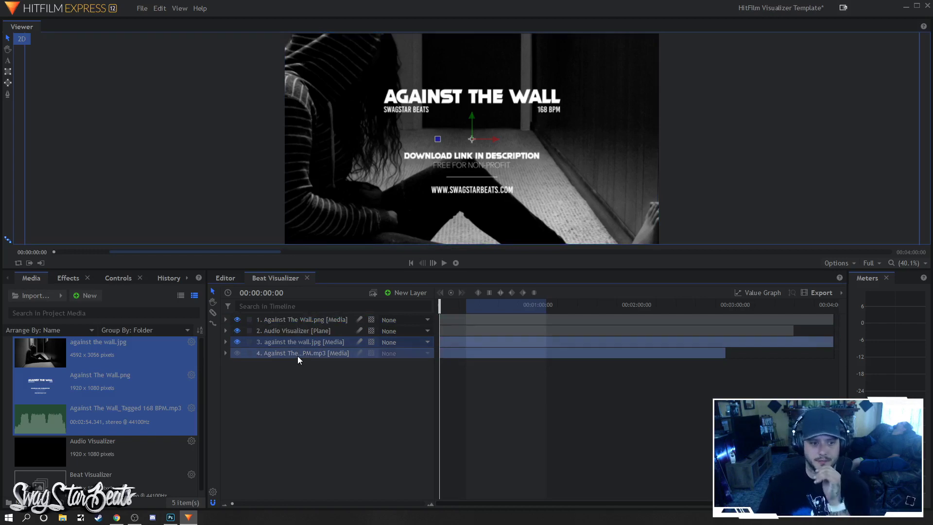
left_click(262, 342)
left_click(225, 342)
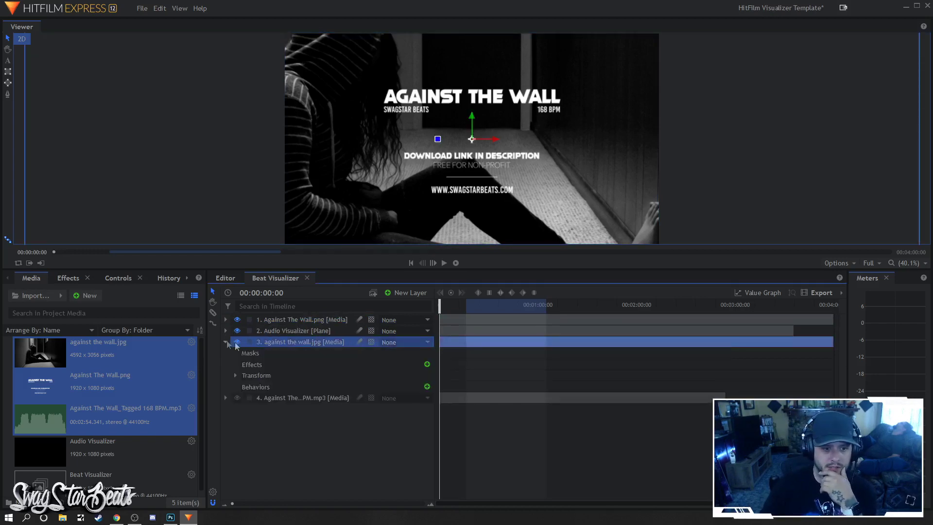
left_click(236, 375)
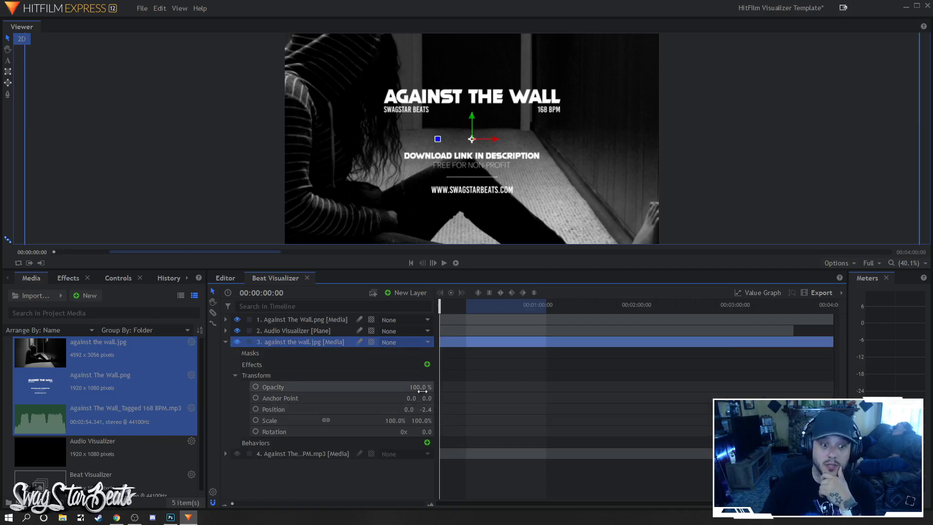
left_click_drag(394, 421, 357, 420)
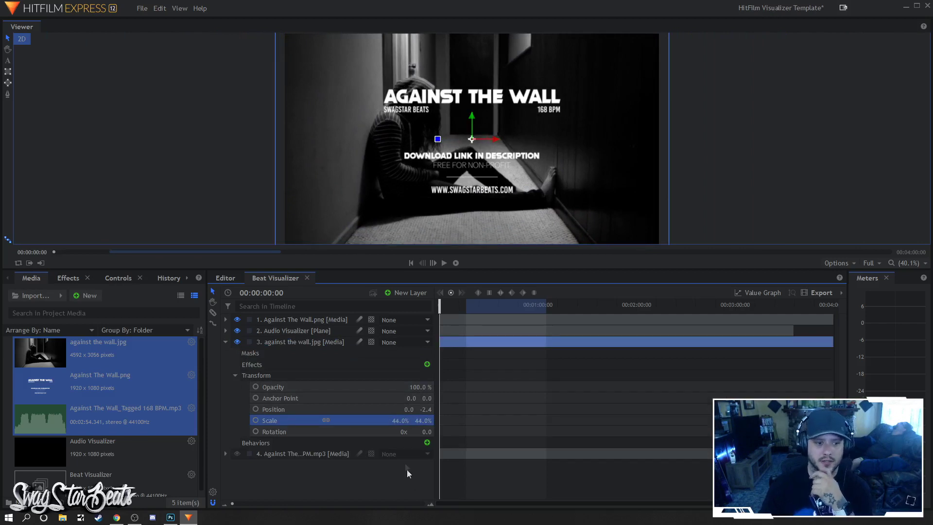
left_click(398, 484)
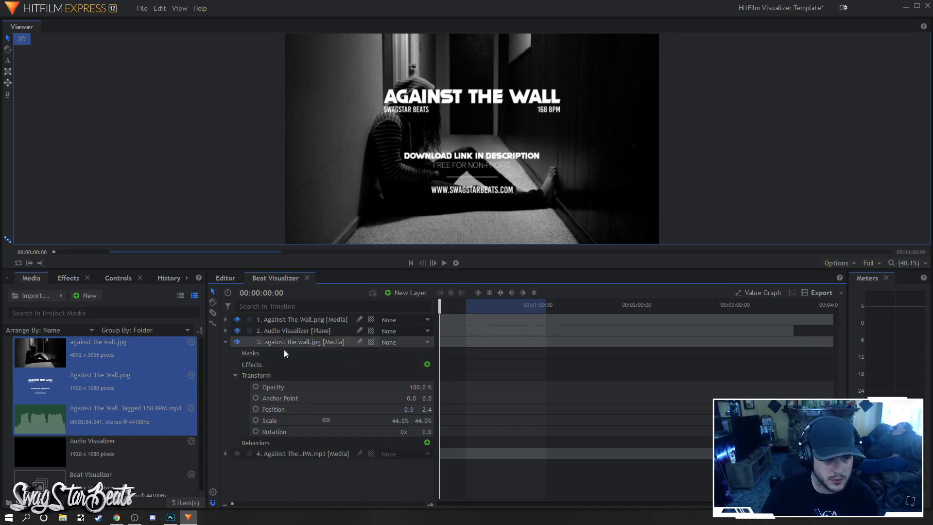
left_click(226, 342)
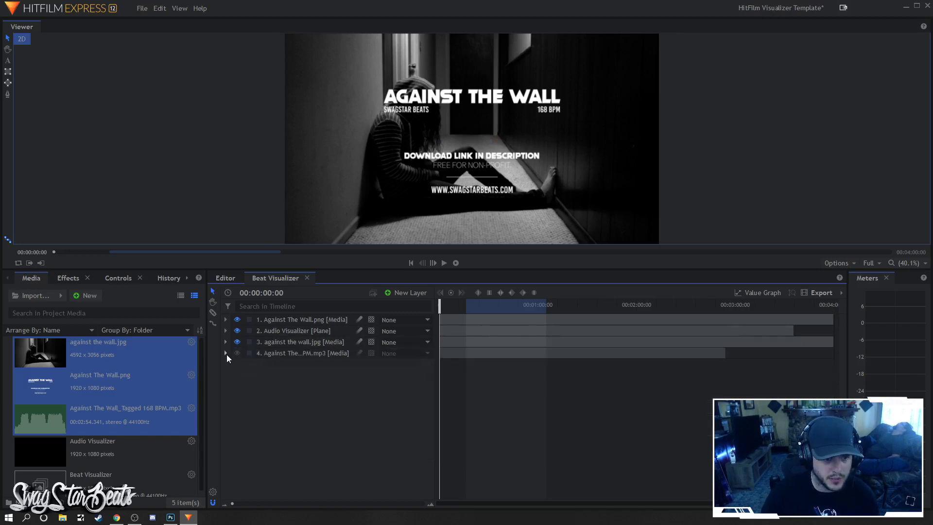
left_click(225, 353)
Check the song layer's audio Level and its layer options.
left_click(236, 375)
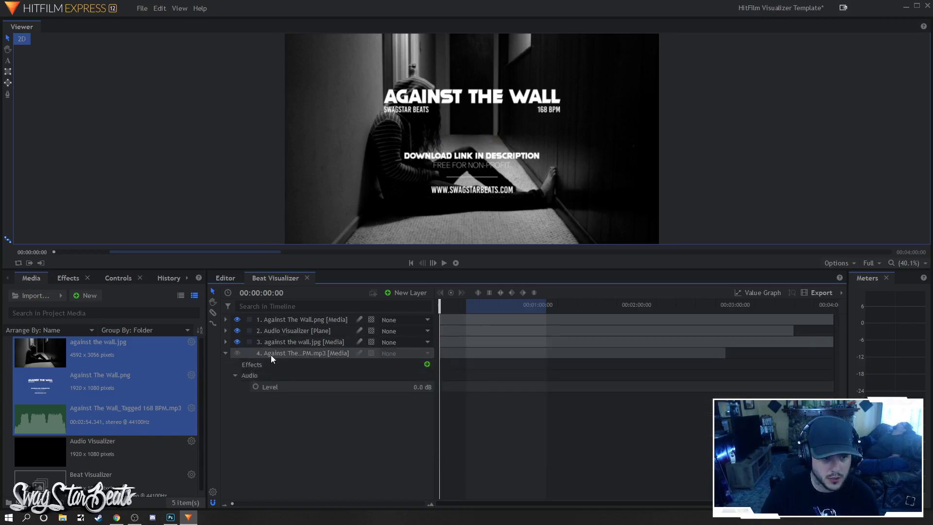
right_click(269, 375)
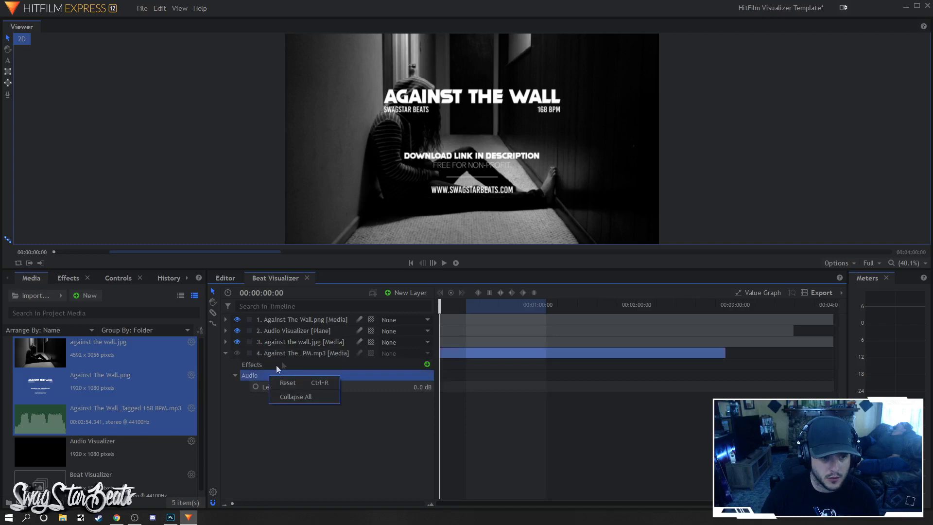
right_click(285, 354)
mouse_move(387, 70)
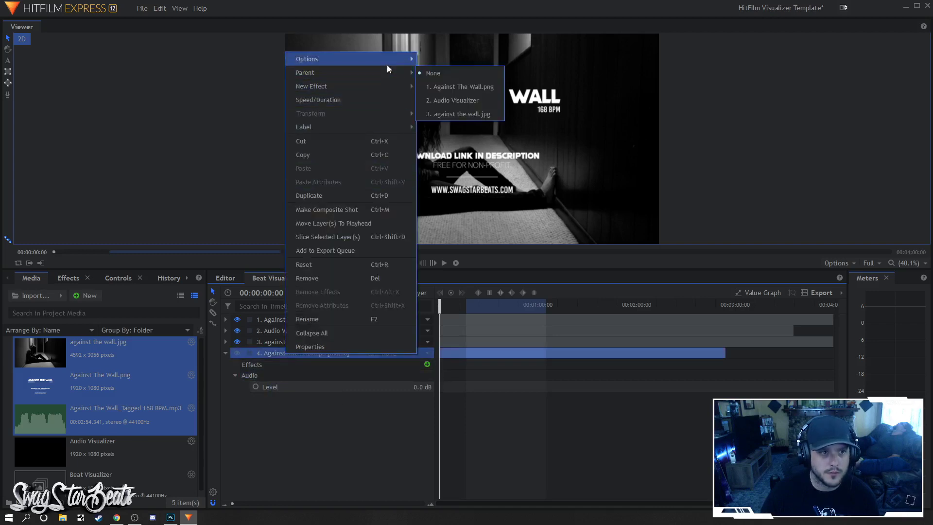
left_click(469, 72)
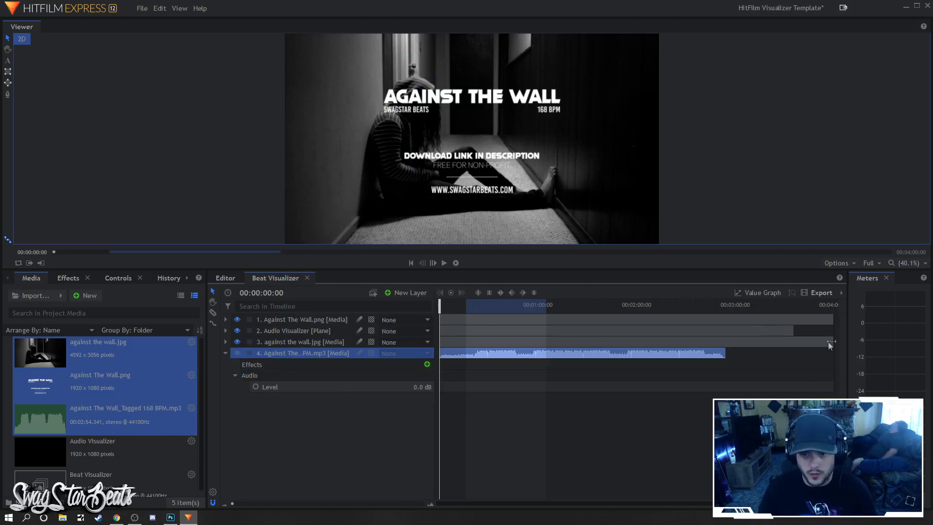
Trim the wall photo, visualizer and title layers to end where the mp3 ends.
left_click_drag(832, 343, 725, 341)
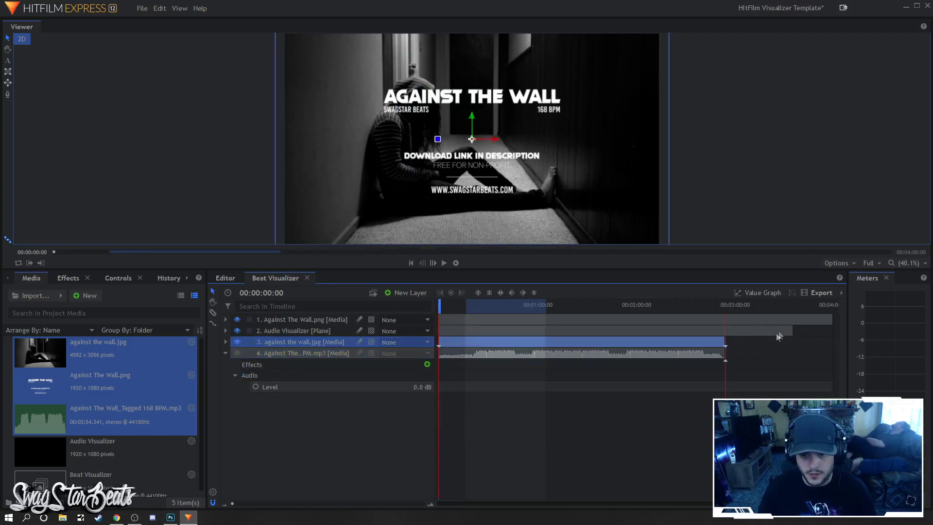
left_click_drag(791, 330, 726, 330)
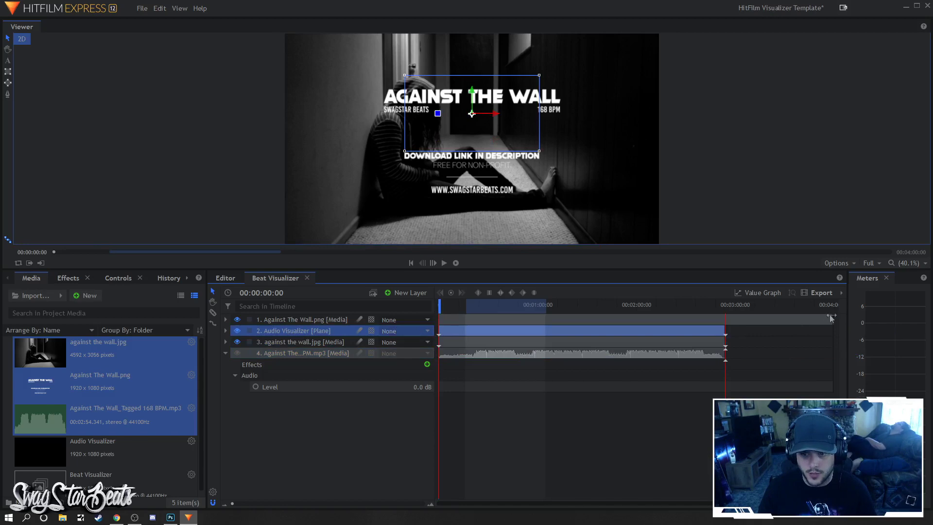
left_click_drag(831, 319, 724, 317)
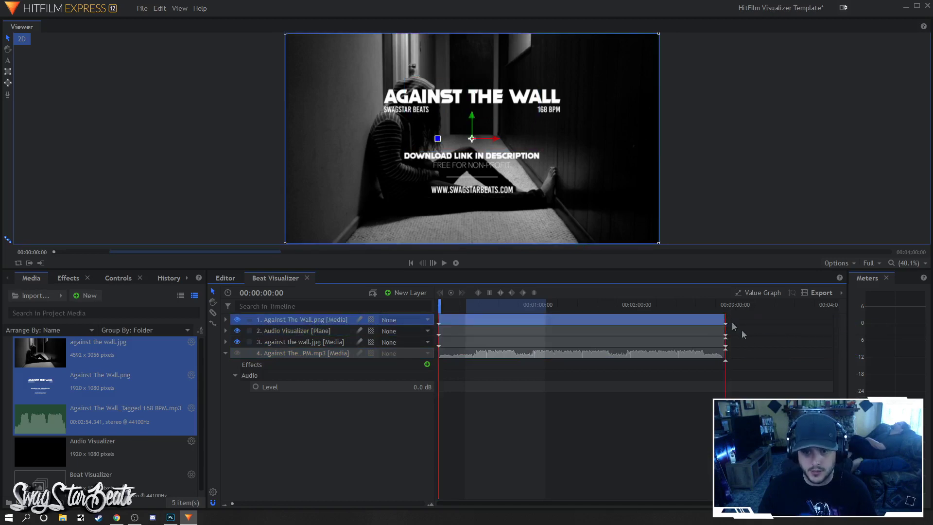
left_click(744, 369)
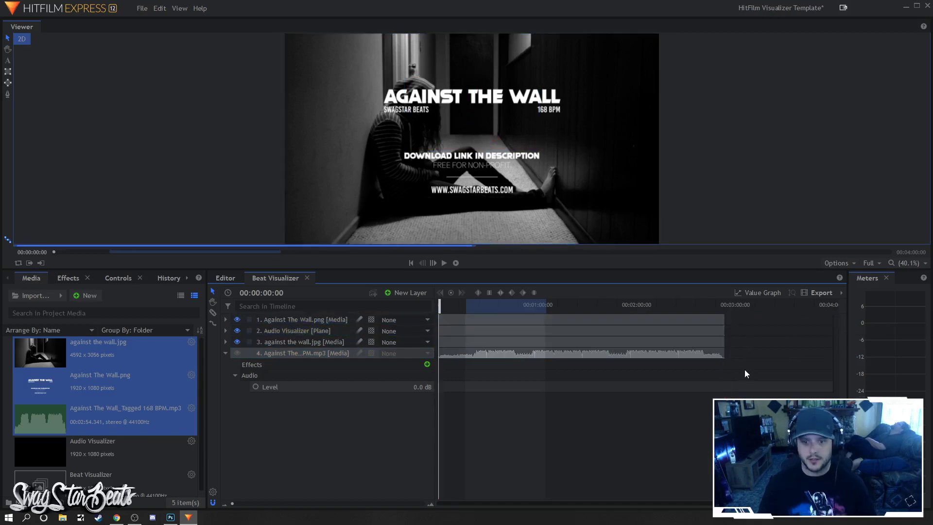
Keyframe the wall photo's scale at 45% at the start of the clip.
left_click(316, 343)
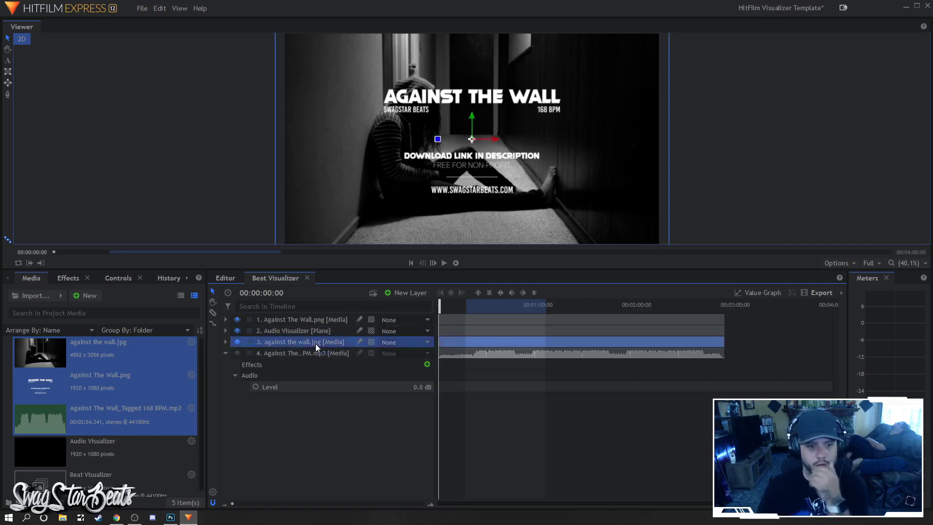
left_click(226, 341)
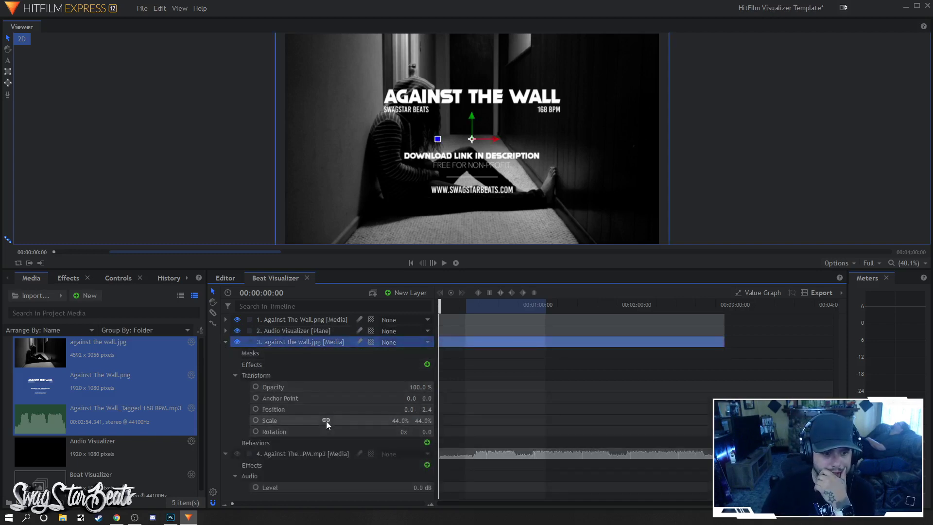
left_click(255, 420)
left_click(400, 420)
type("65")
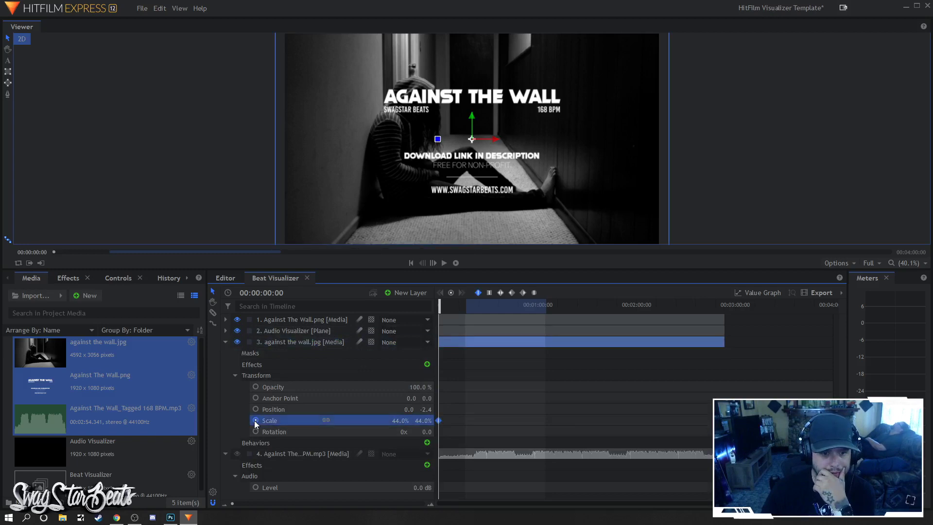
key("Return")
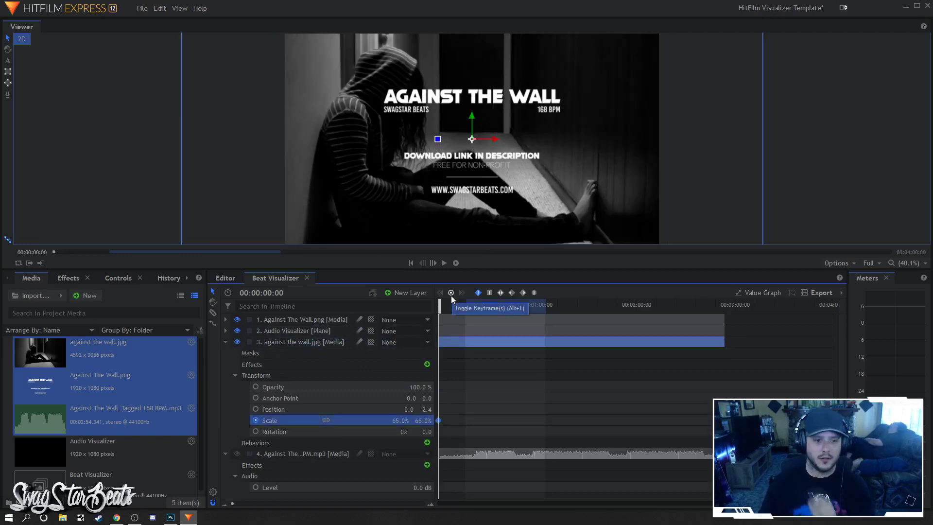
mouse_move(403, 415)
left_mouse_down()
mouse_move(413, 415)
mouse_move(389, 415)
left_mouse_up()
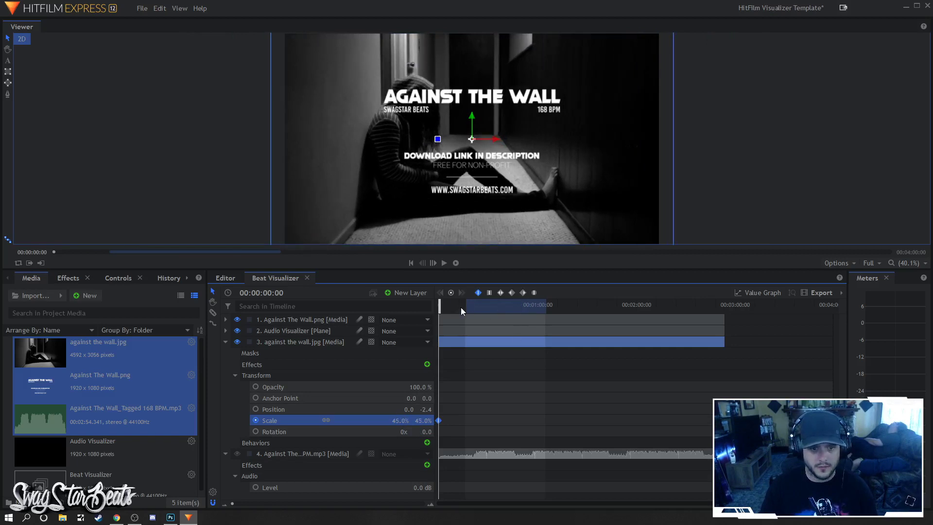
Add an end-of-clip scale keyframe at 78%, then return to the clip start.
left_click_drag(462, 306, 724, 302)
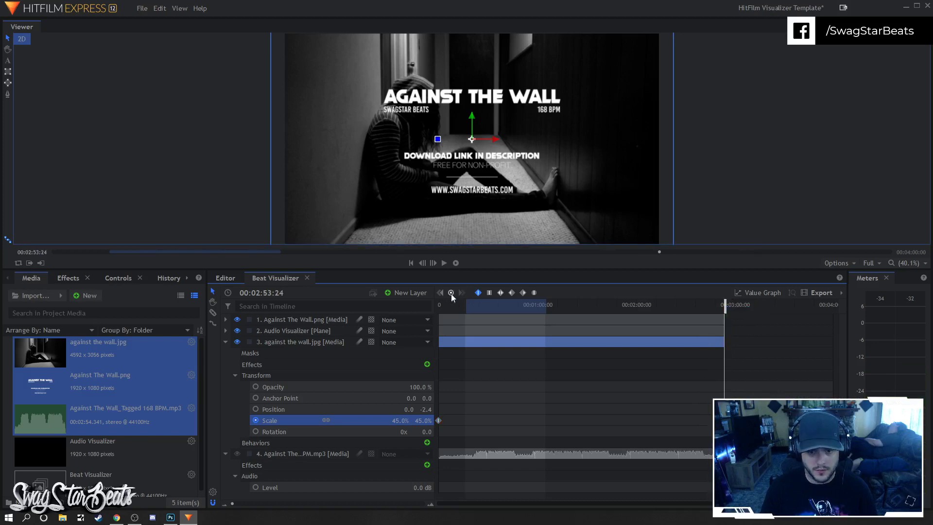
left_click_drag(399, 420, 412, 420)
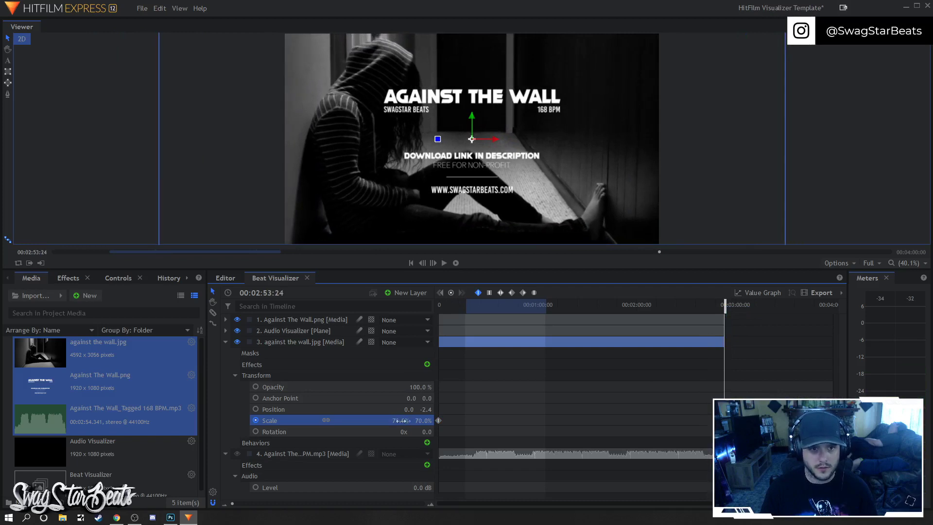
left_click_drag(724, 306, 439, 306)
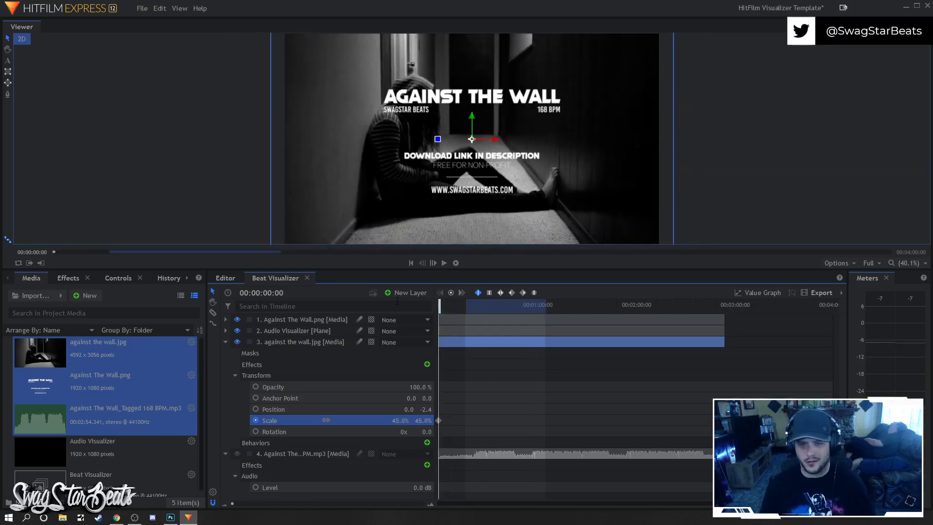
Play and scrub the timeline (about 0:48 and 1:22) to check the photo zoom.
key("space")
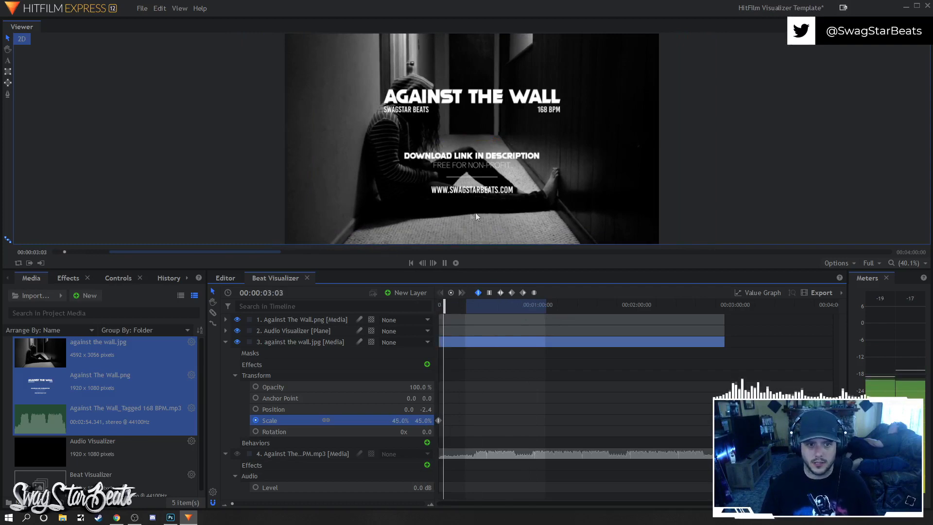
left_click(518, 307)
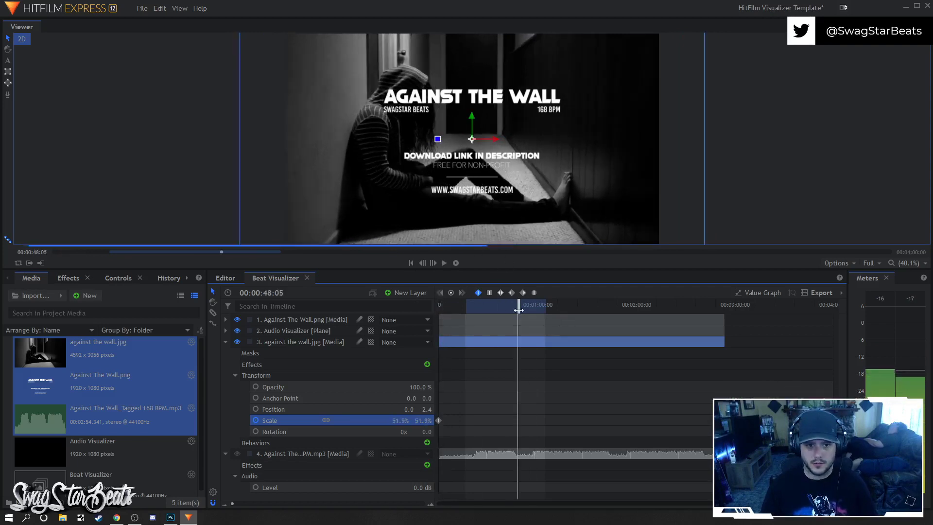
left_click(574, 305)
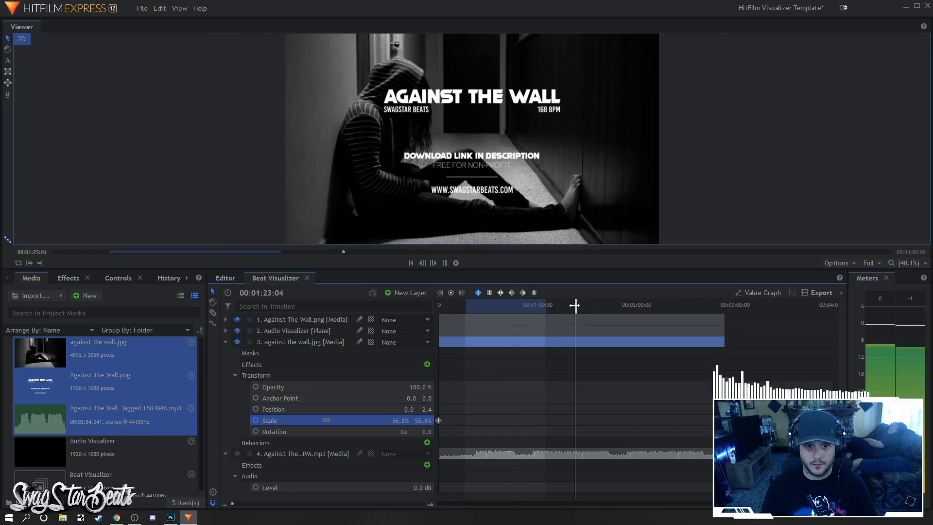
left_click_drag(574, 304, 397, 307)
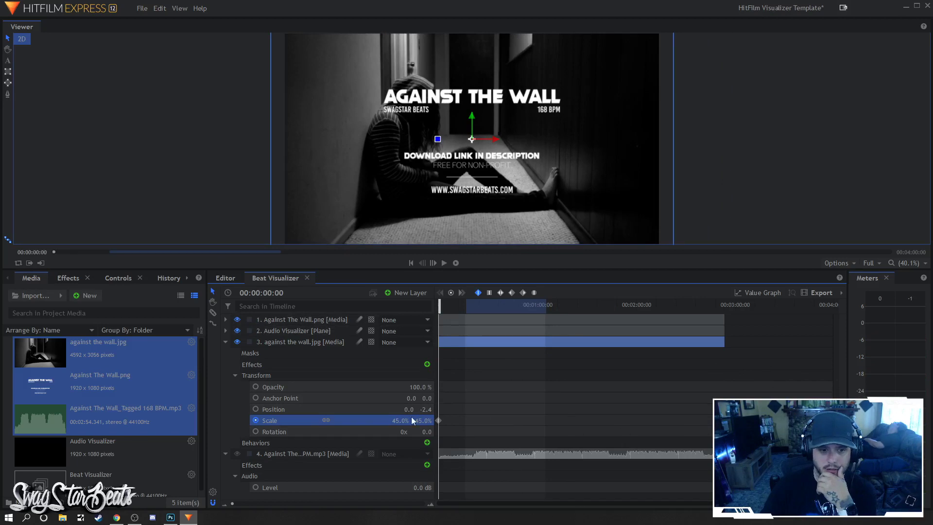
Raise the end-of-clip scale keyframe to about 91% and return to the beginning.
left_click_drag(453, 307, 726, 317)
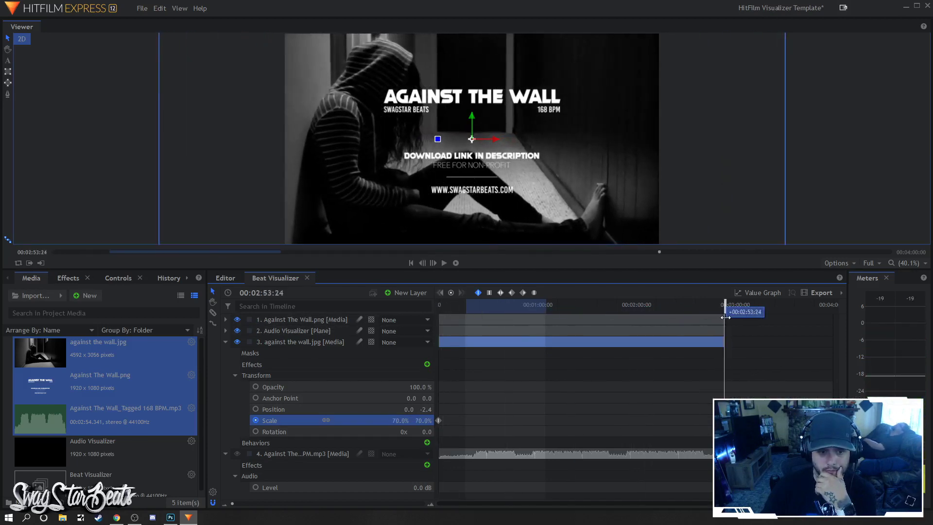
left_click_drag(400, 421, 440, 413)
key("Home")
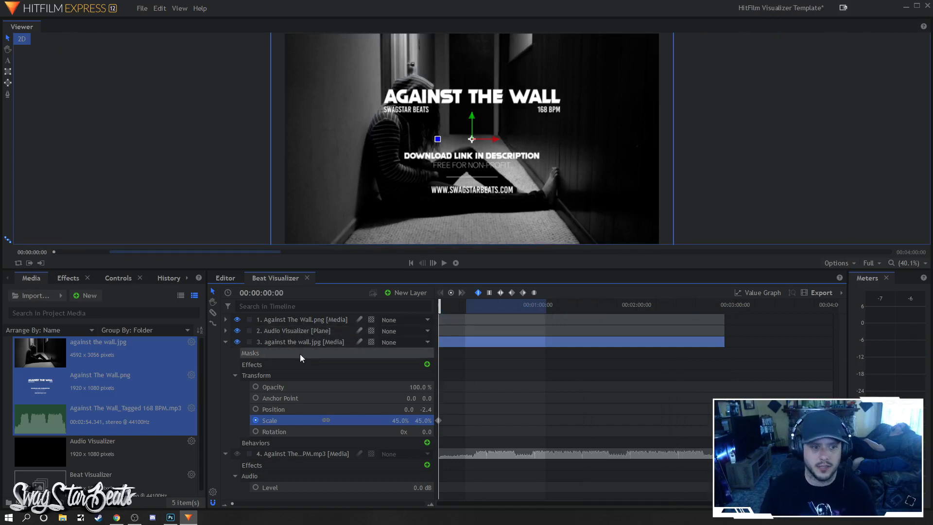
Set the Audio Visualizer's Audio Spectrum input layer to the Against The Wall mp3.
left_click(225, 342)
left_click(285, 332)
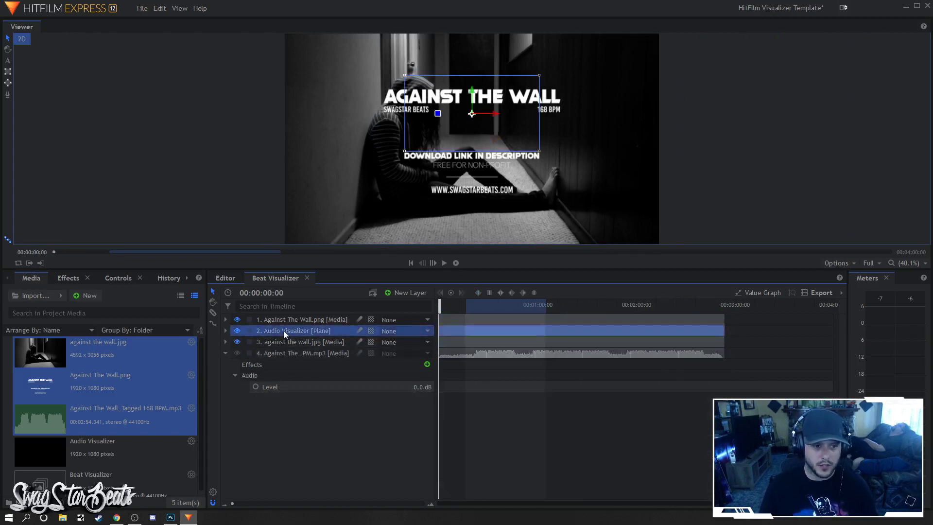
left_click(225, 330)
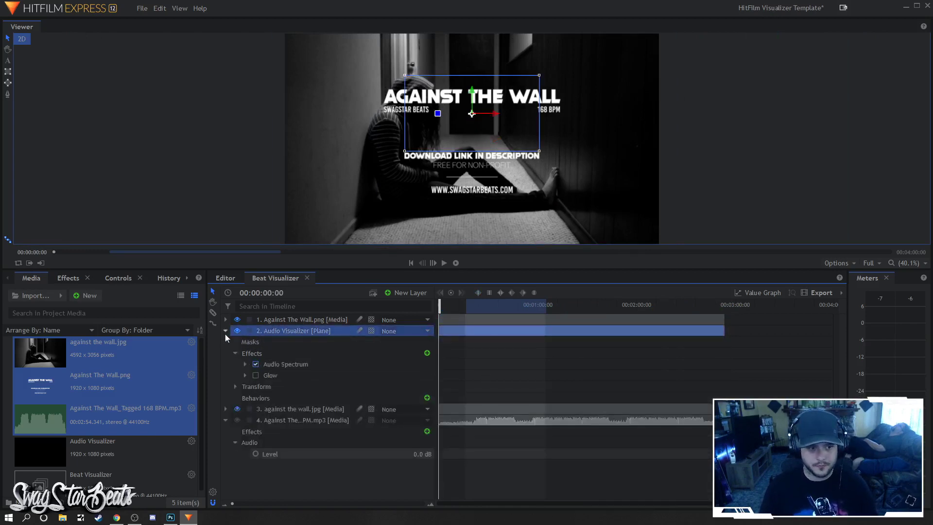
left_click(245, 363)
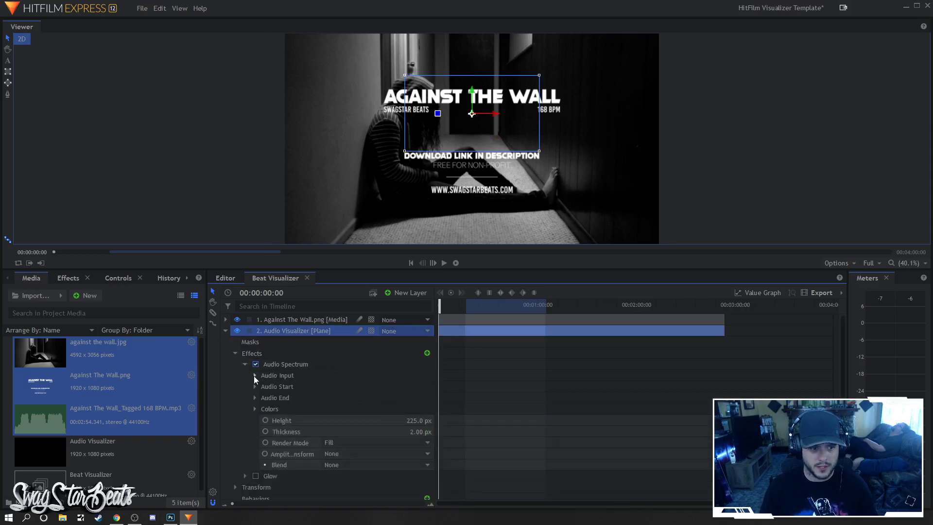
left_click(254, 375)
left_click(347, 386)
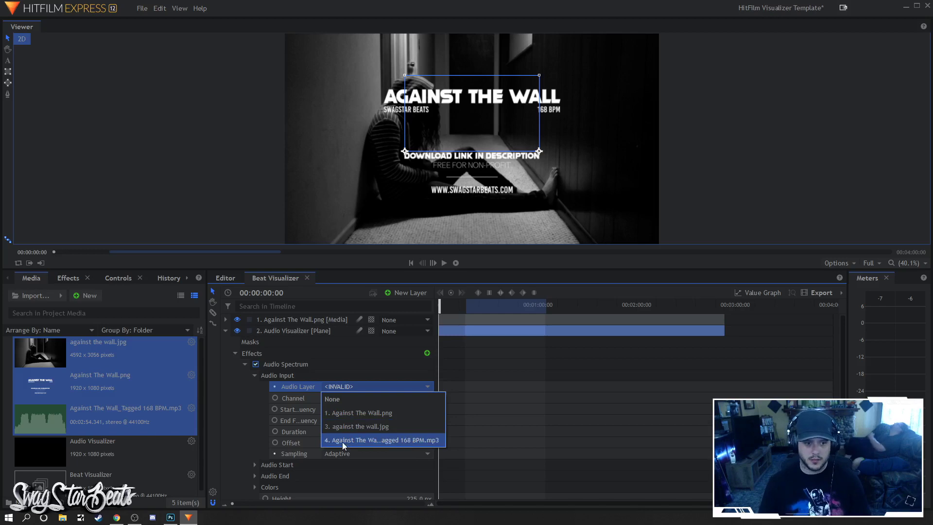
left_click(393, 440)
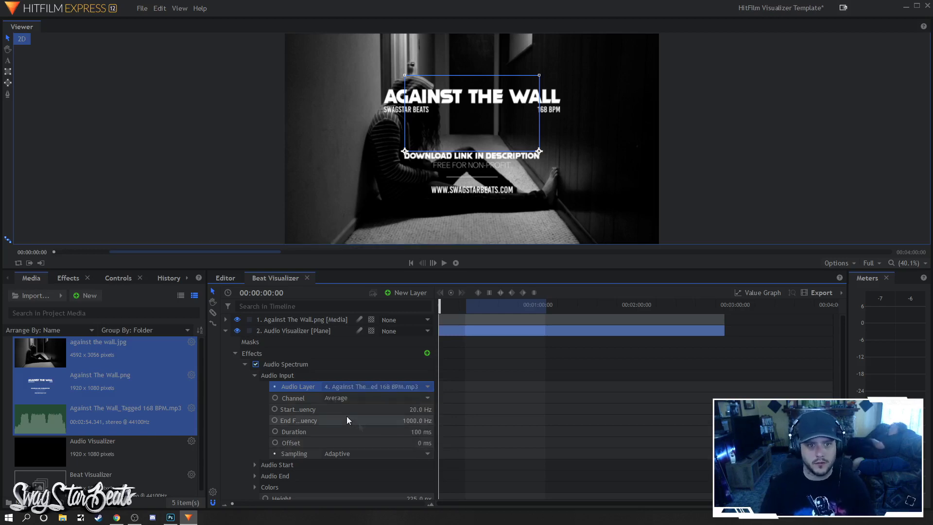
Collapse the Audio Visualizer layer and play the timeline to preview the reacting bars.
left_click(225, 330)
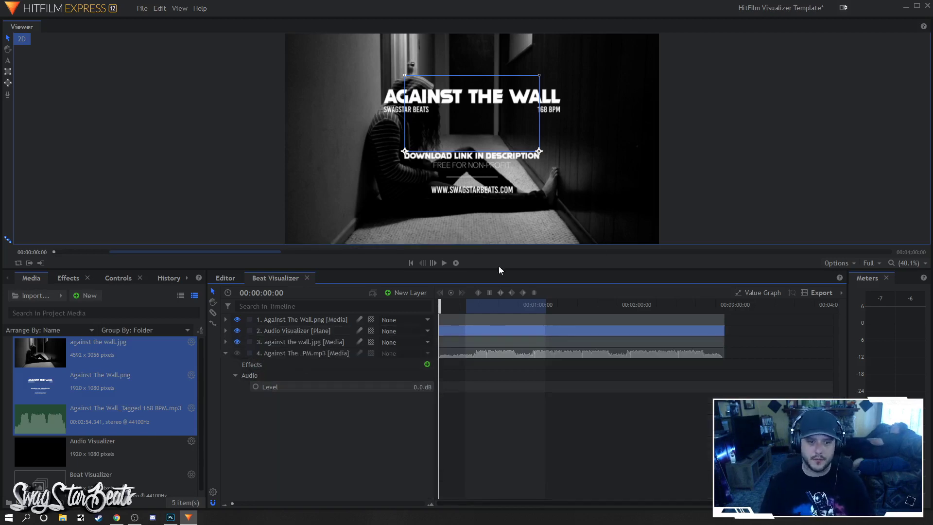
key("space")
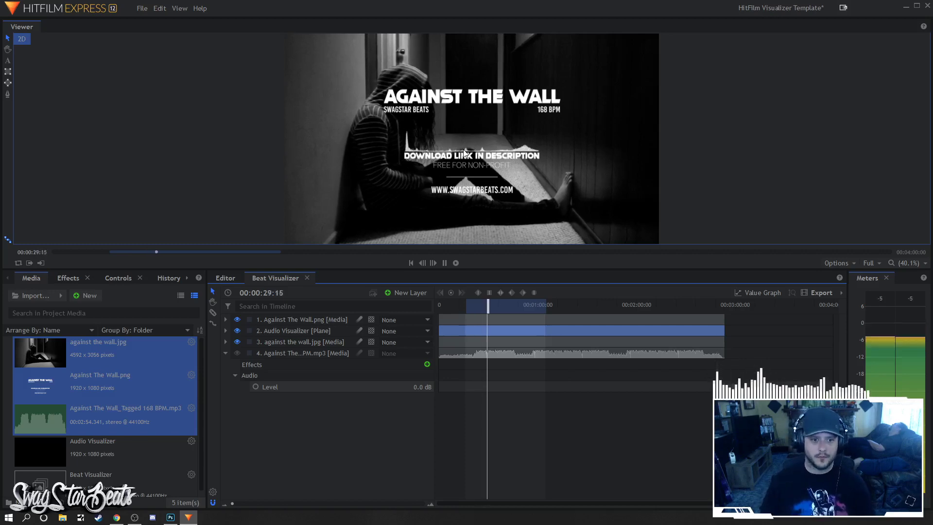
left_click(471, 141)
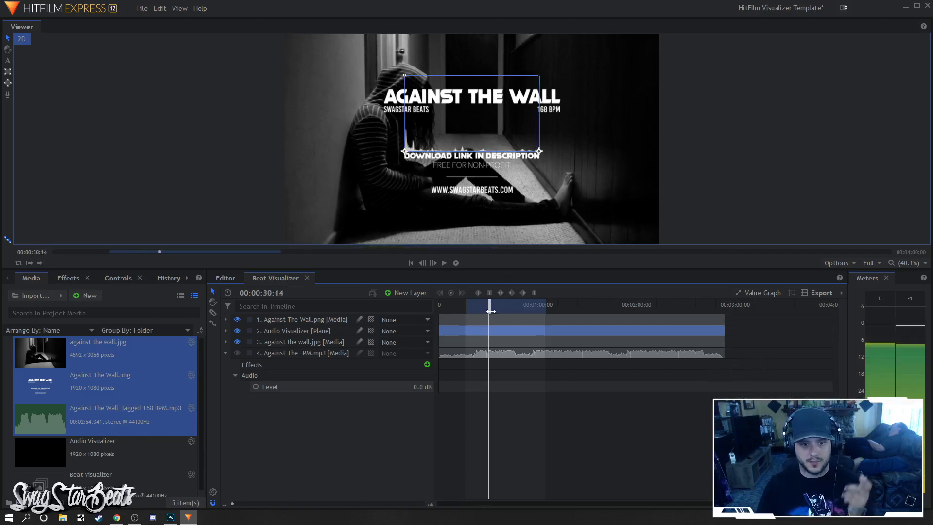
Queue the whole timeline contents for export and go to the export queue.
key("Home")
left_click(141, 8)
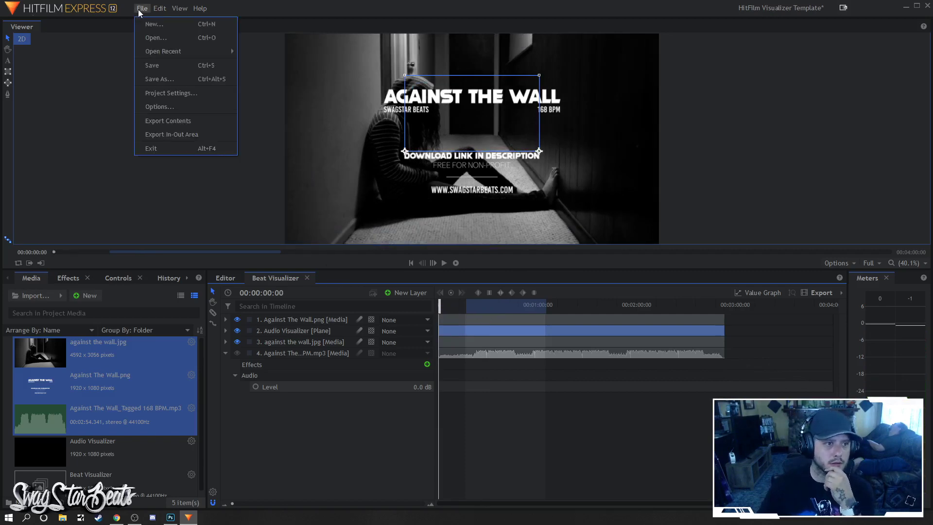
left_click(141, 9)
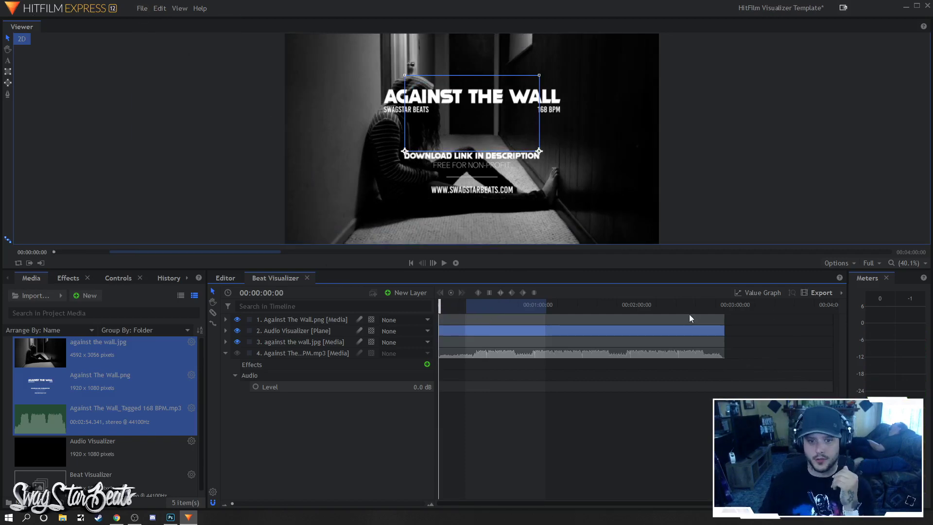
left_click(820, 291)
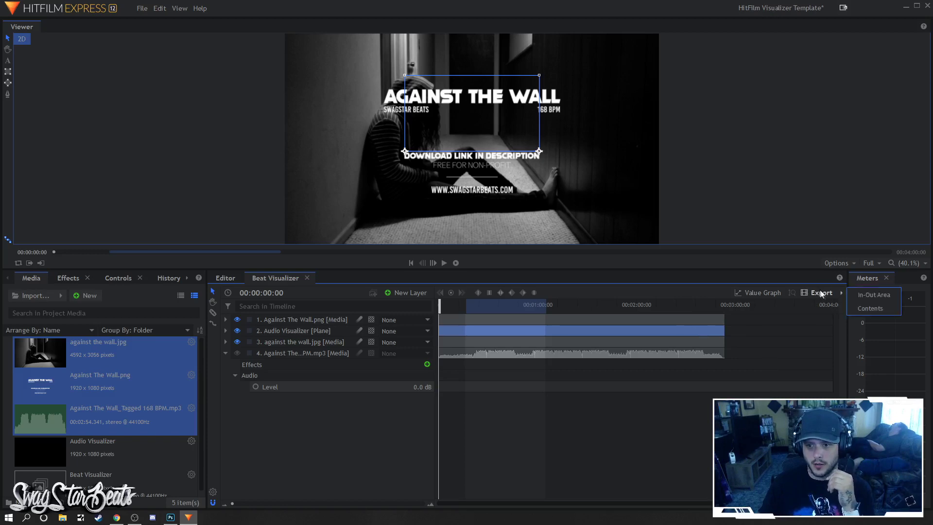
left_click(871, 307)
left_click(488, 285)
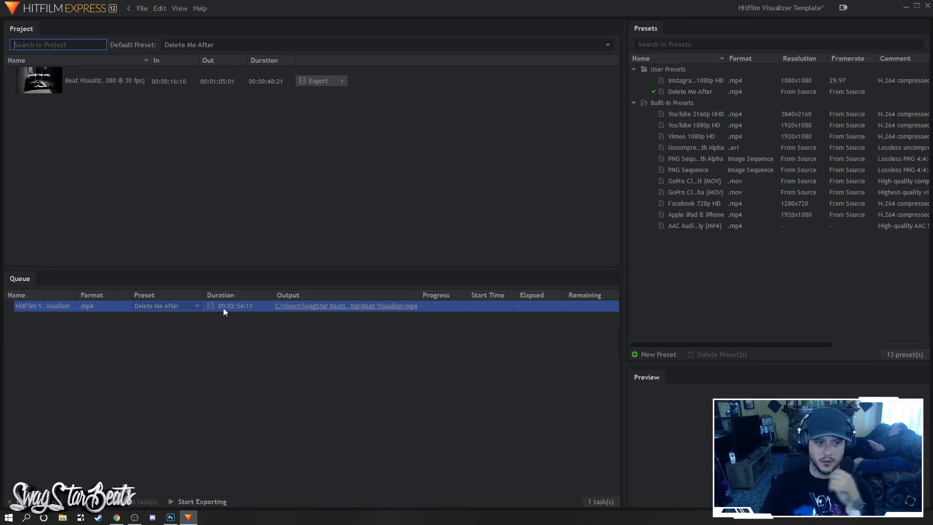
Set the queued export's preset to YouTube 1080p HD.
left_click(193, 310)
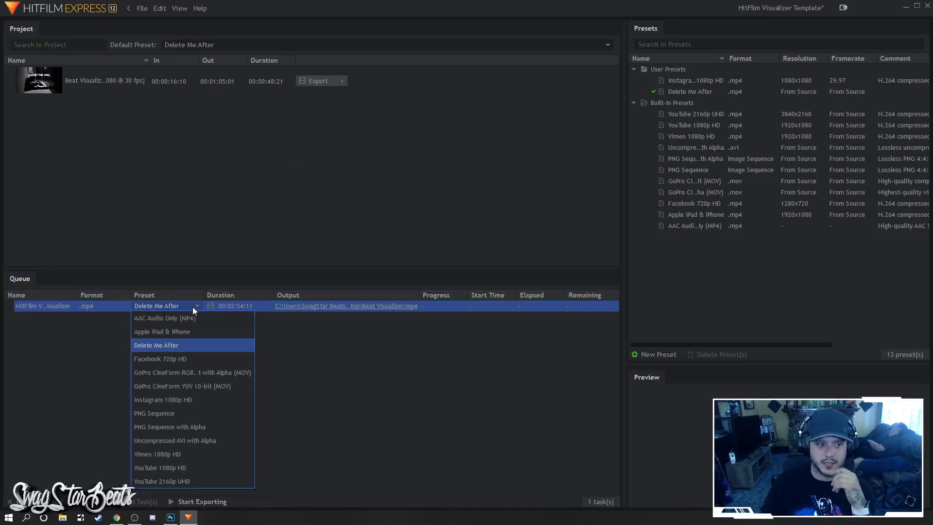
left_click(188, 465)
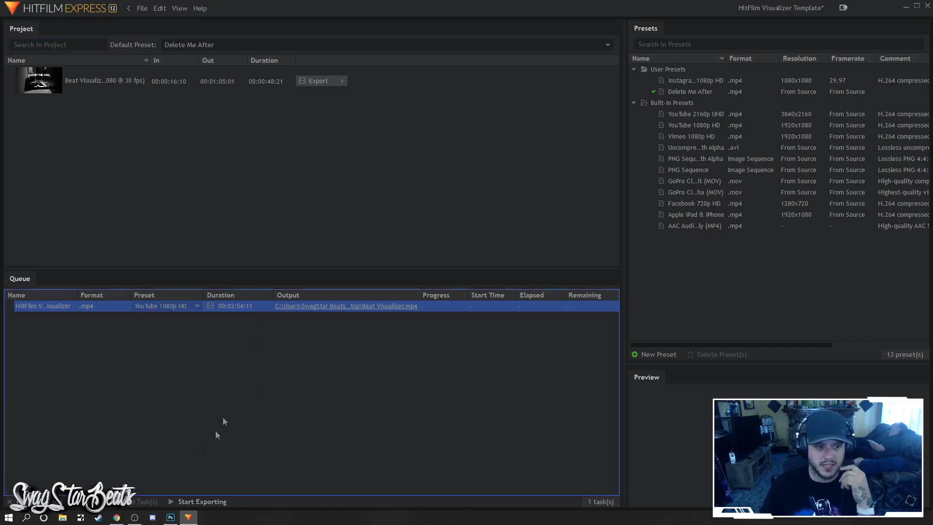
left_click(308, 306)
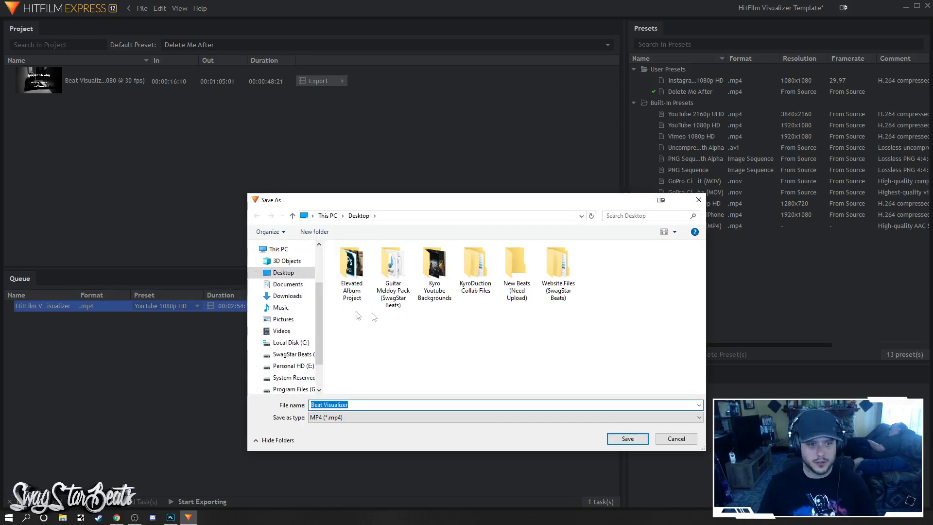
Browse to D: Beat Visualizer > Completed (Need Uploaded) and delete the old videos there.
left_click(287, 342)
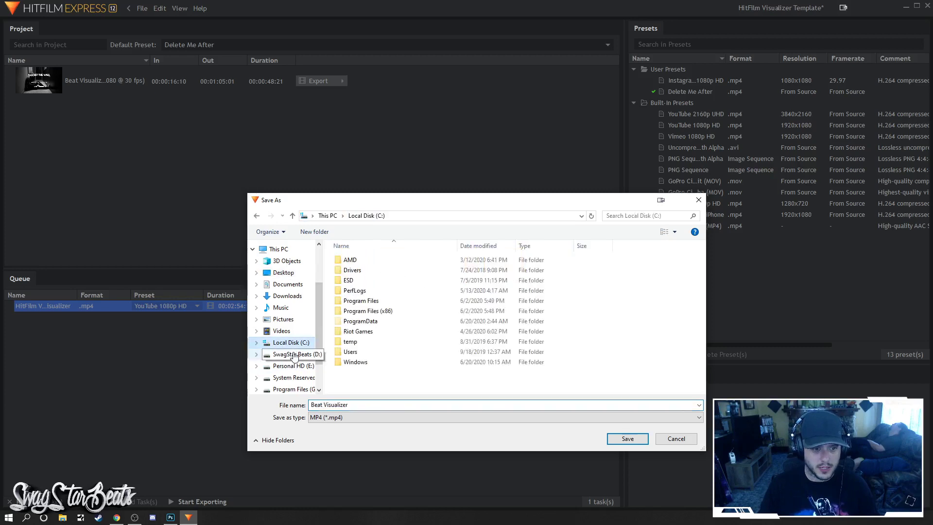
left_click(291, 354)
double_click(373, 313)
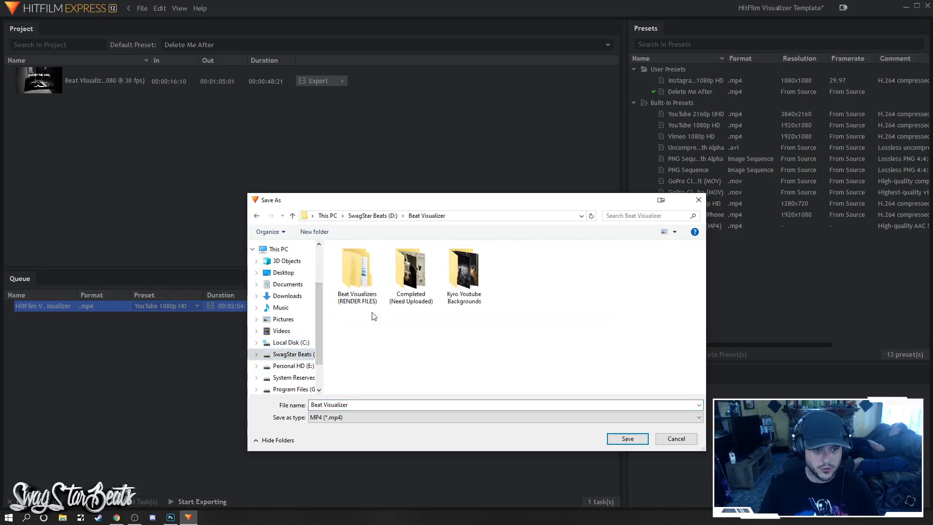
double_click(409, 273)
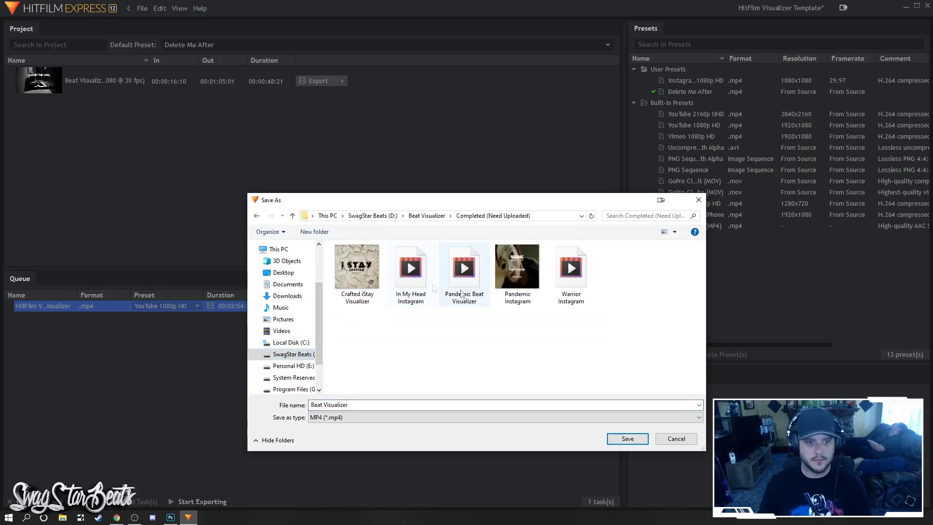
left_click(578, 299)
key("Delete")
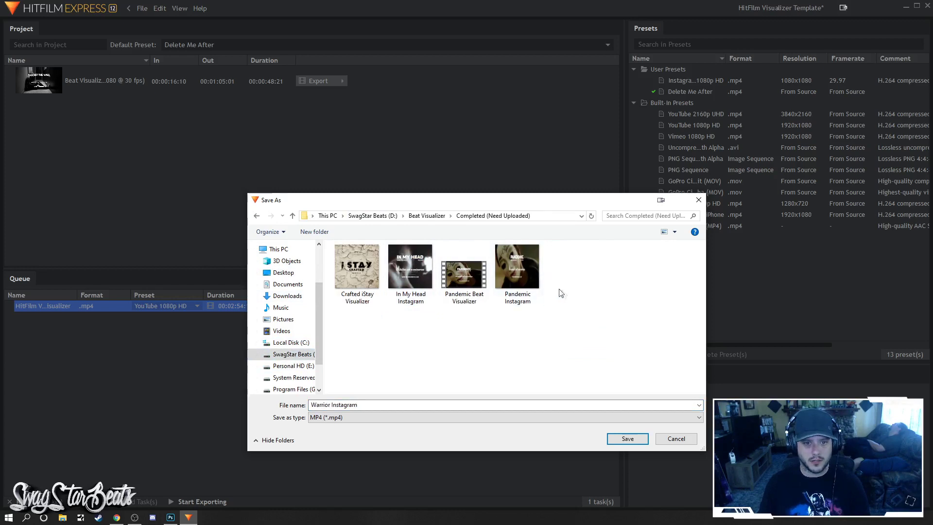
key("Delete")
key("Delete")
key("Delete")
key("Delete")
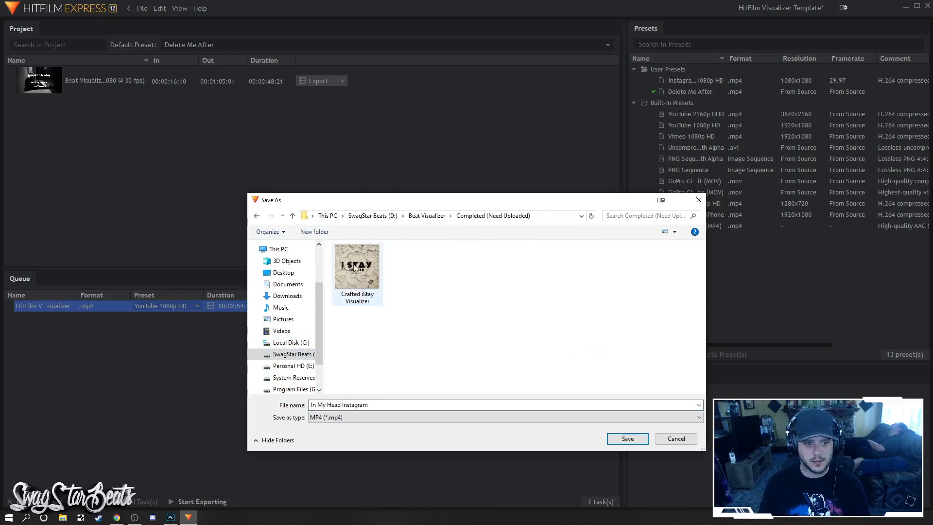
Name the output 'Against The Wall (Beat Visualizer)' and save it.
left_click(402, 405)
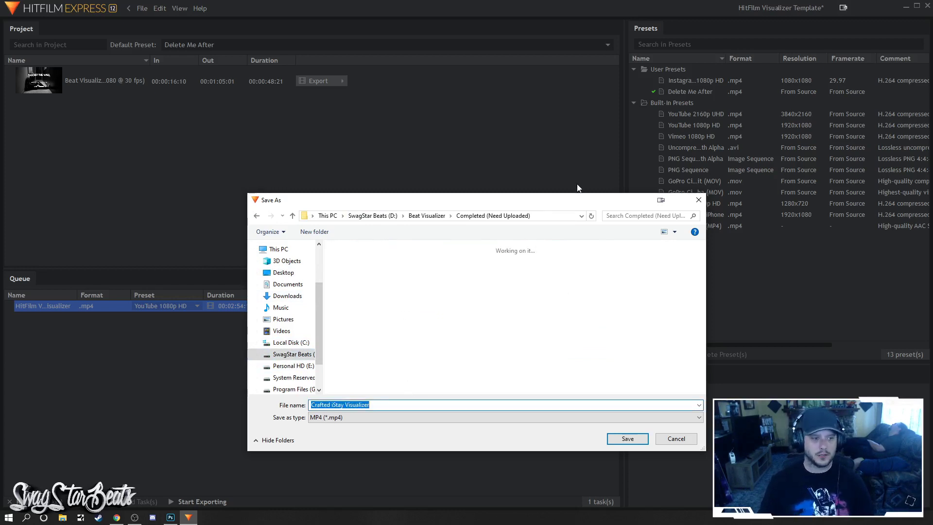
type("Against Th")
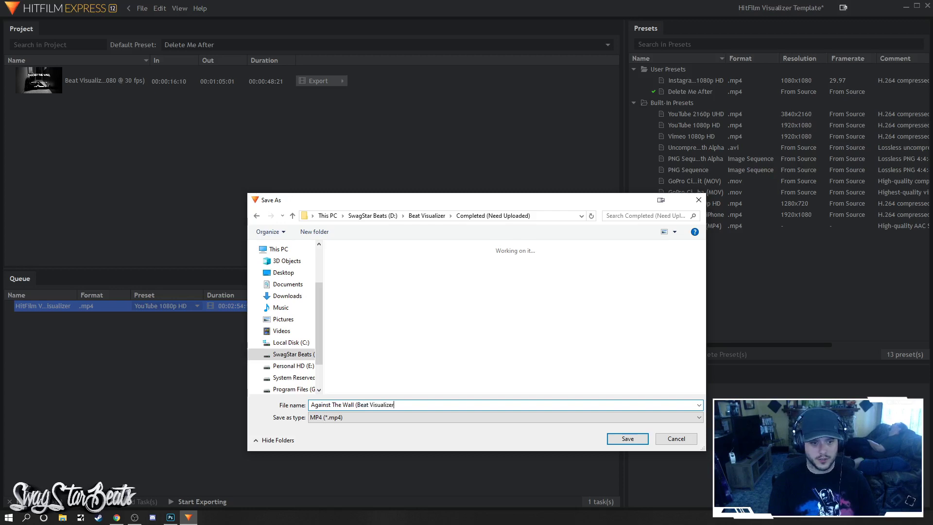
left_click(628, 438)
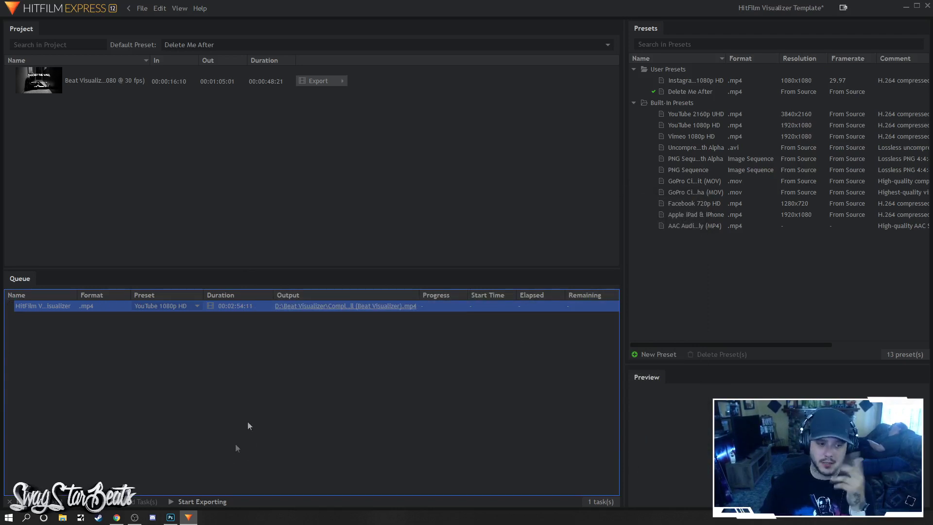
Start rendering the queued Against The Wall export and let it finish.
left_click(200, 504)
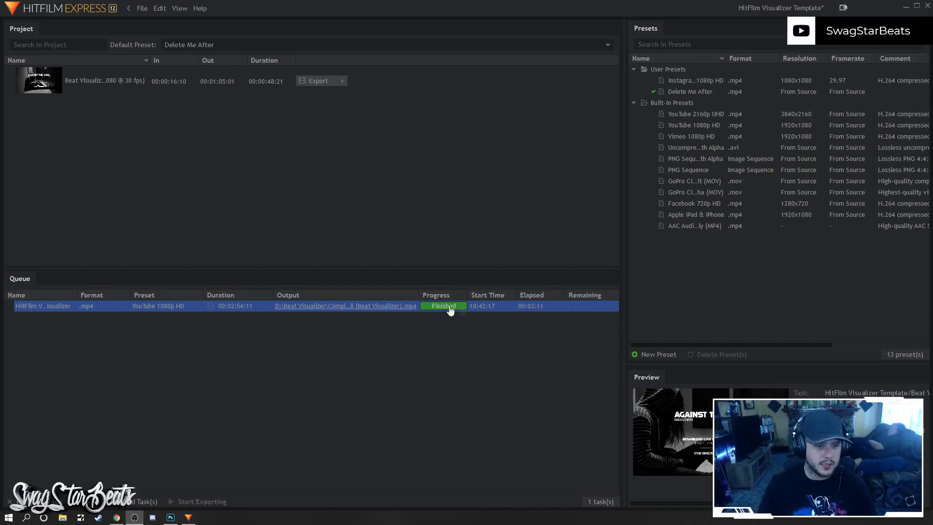
left_click(62, 516)
scroll(209, 320, "down", 2)
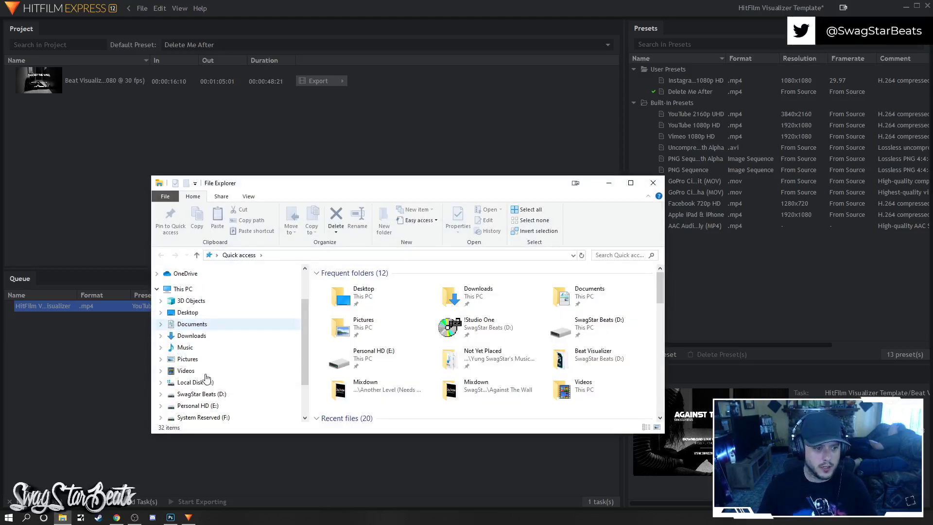
left_click(197, 395)
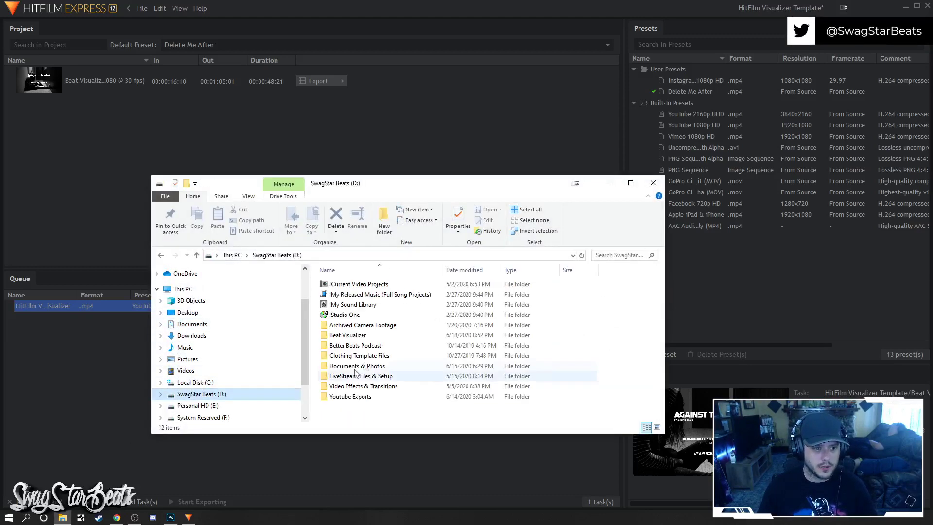
double_click(362, 314)
left_click(160, 255)
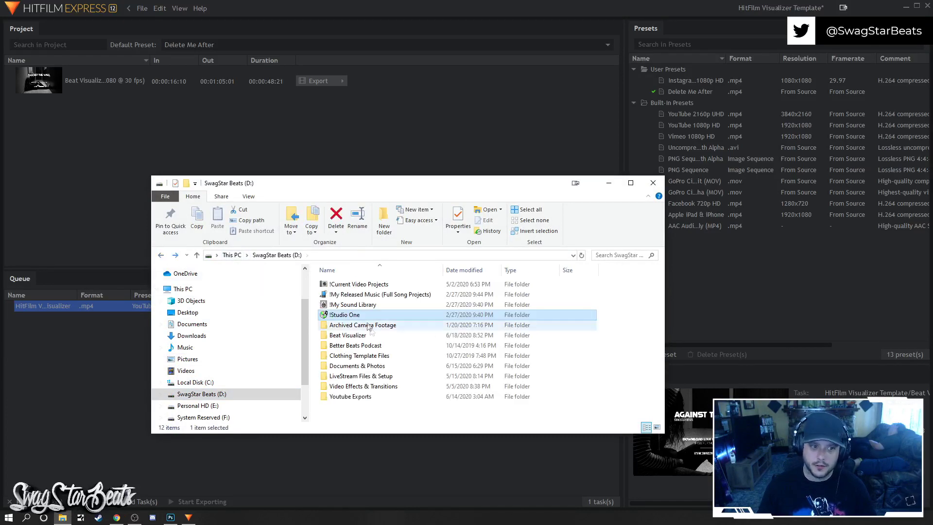
double_click(355, 336)
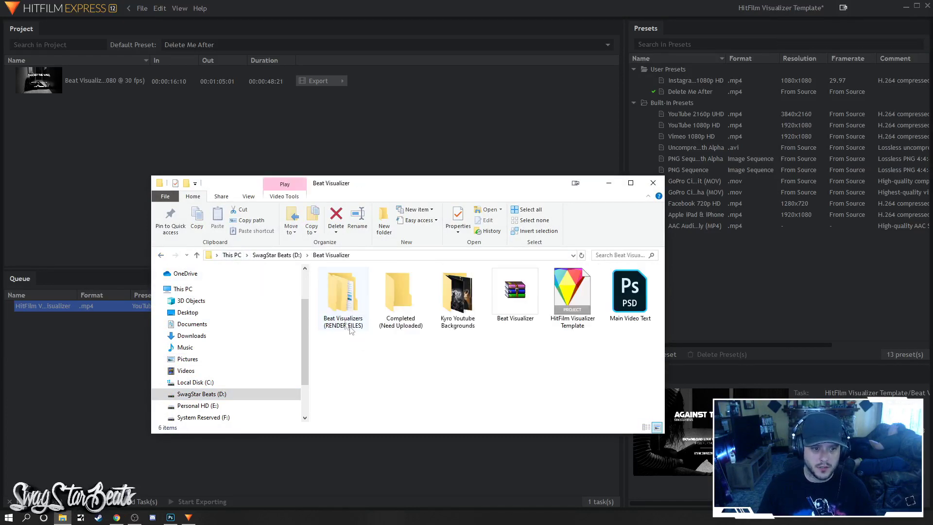
double_click(392, 291)
double_click(341, 301)
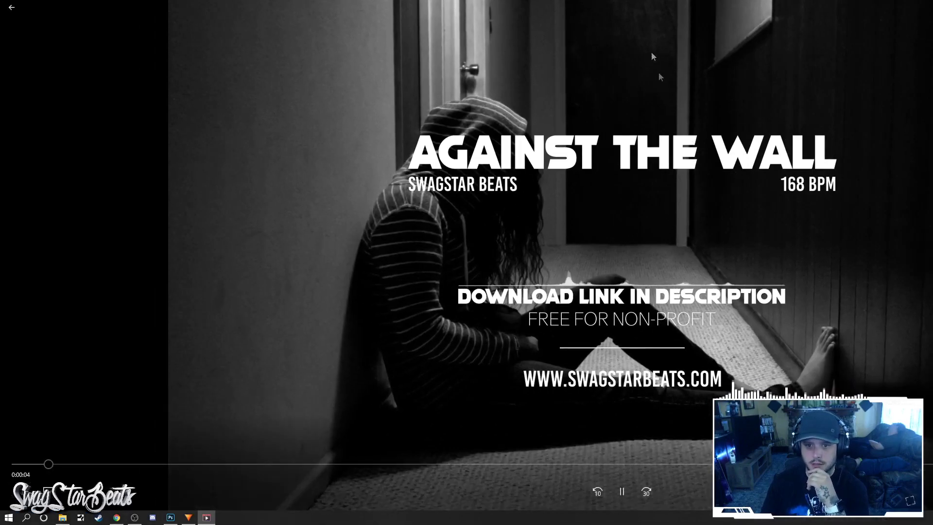
double_click(452, 63)
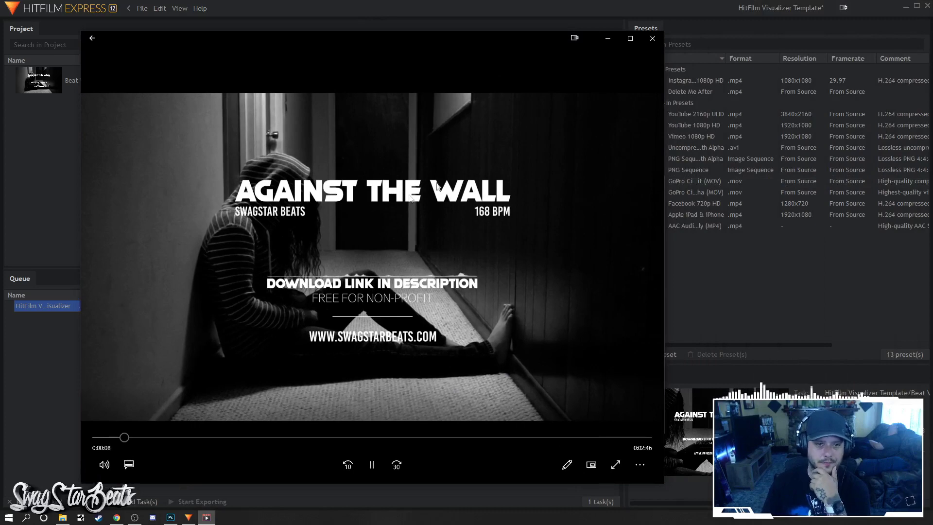
left_click(476, 437)
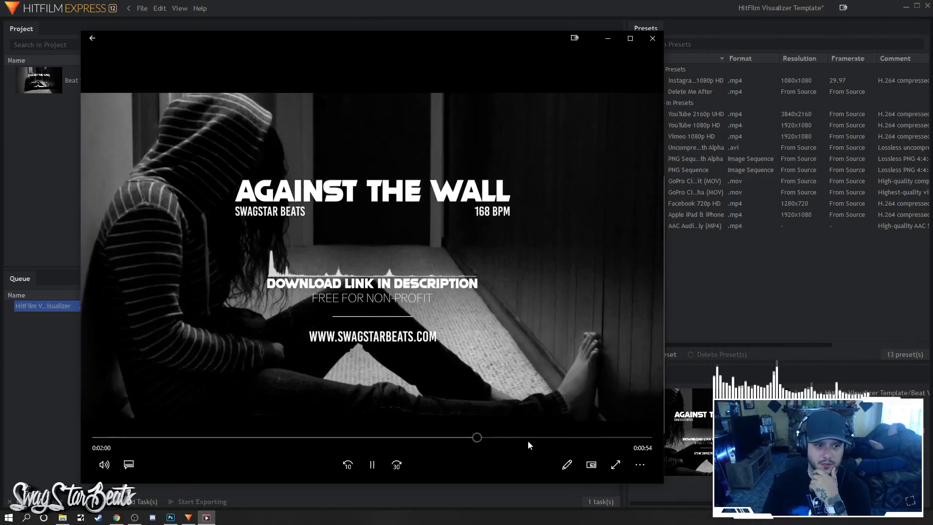
left_click(652, 39)
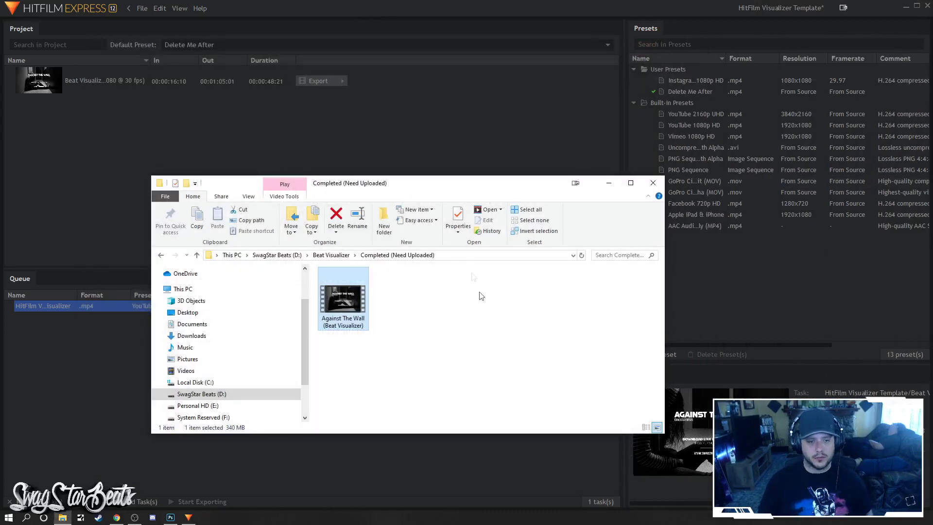
left_click(483, 307)
left_click(648, 182)
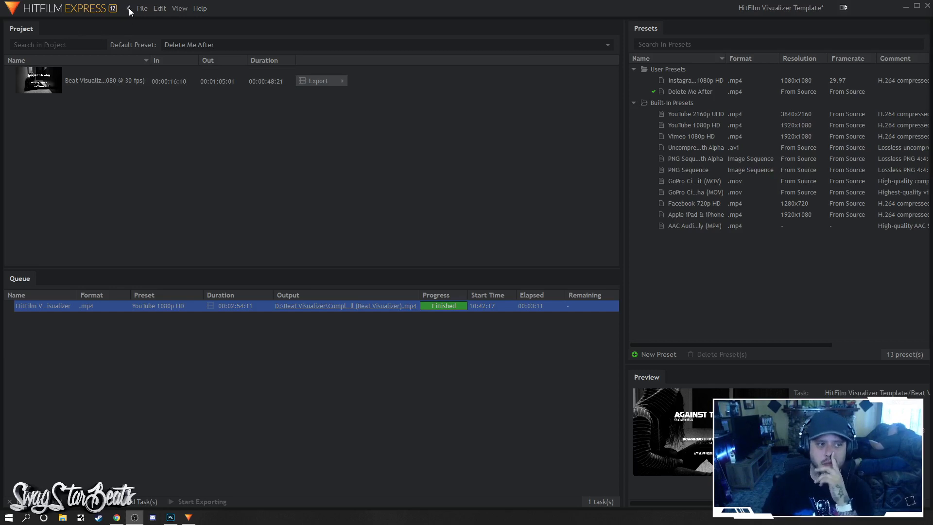
Delete the finished task from the export queue and return to the Editor.
left_click(180, 306)
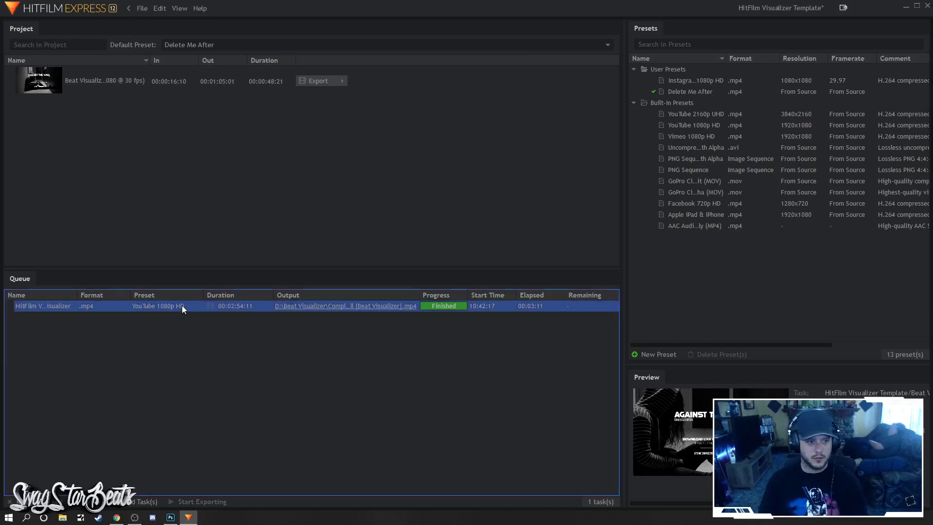
key("Delete")
key("Return")
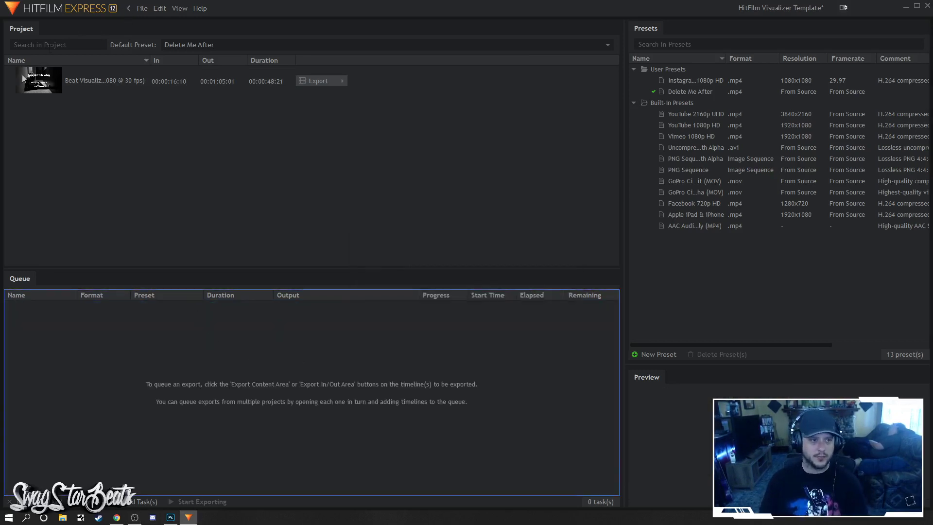
left_click(128, 8)
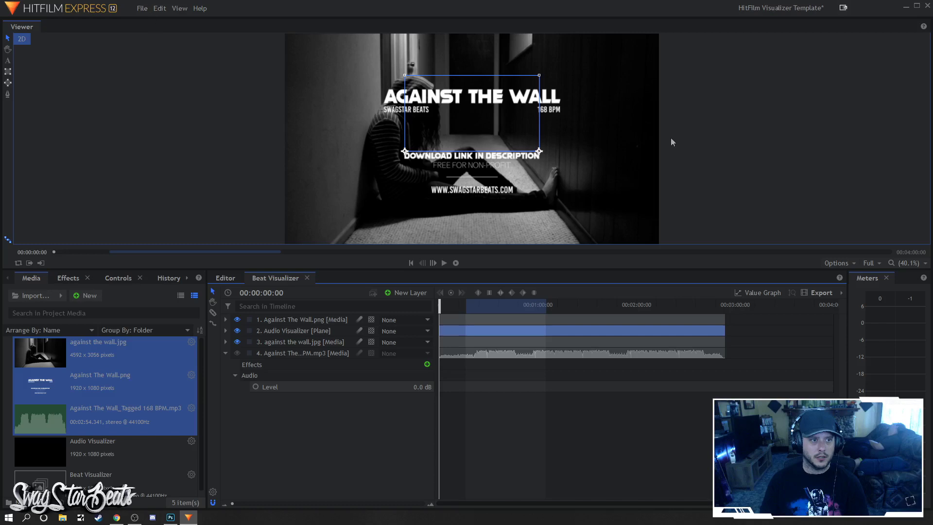
Change the Beat Visualizer composite shot's width from 1920 to 1080 for a square frame.
left_click(212, 227)
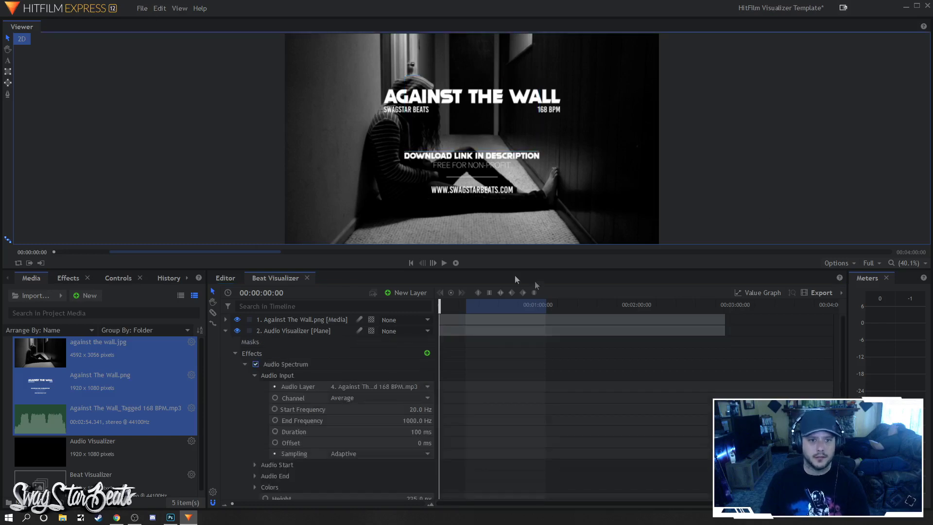
left_click(150, 479)
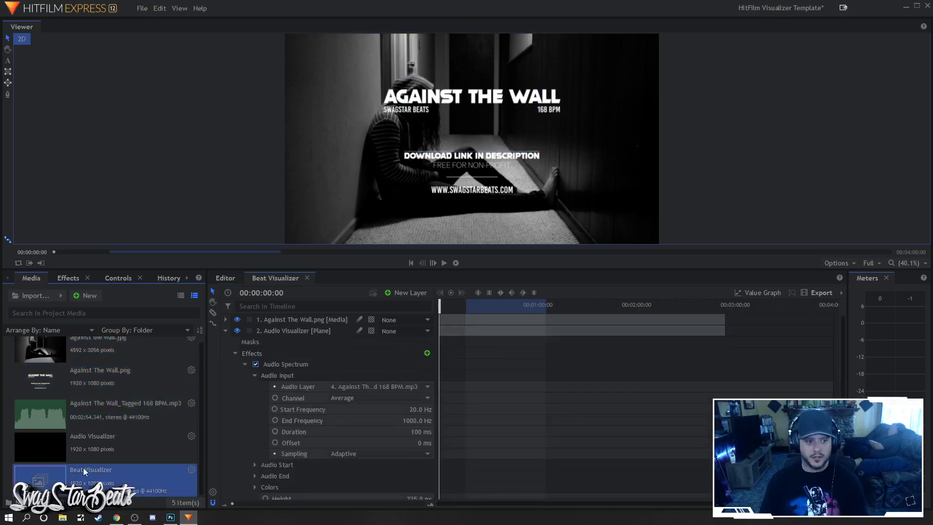
left_click(191, 470)
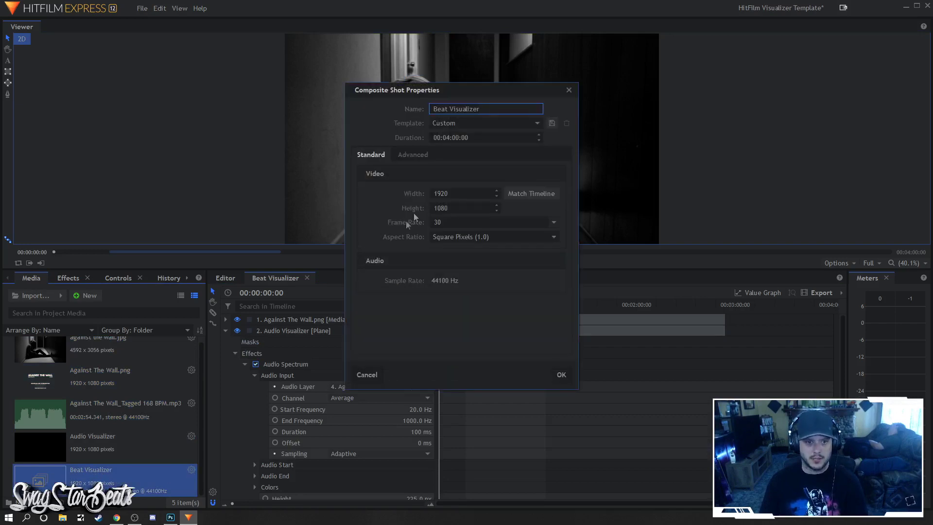
double_click(461, 193)
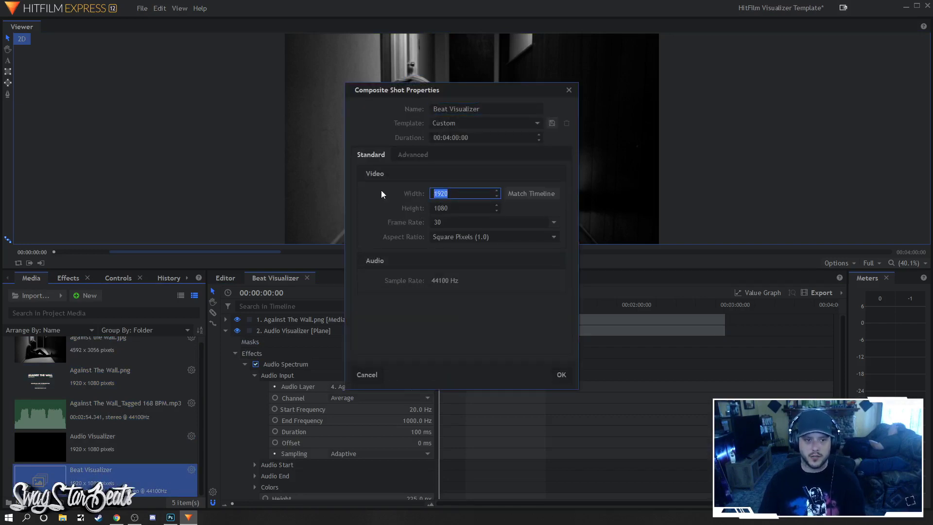
type("1080")
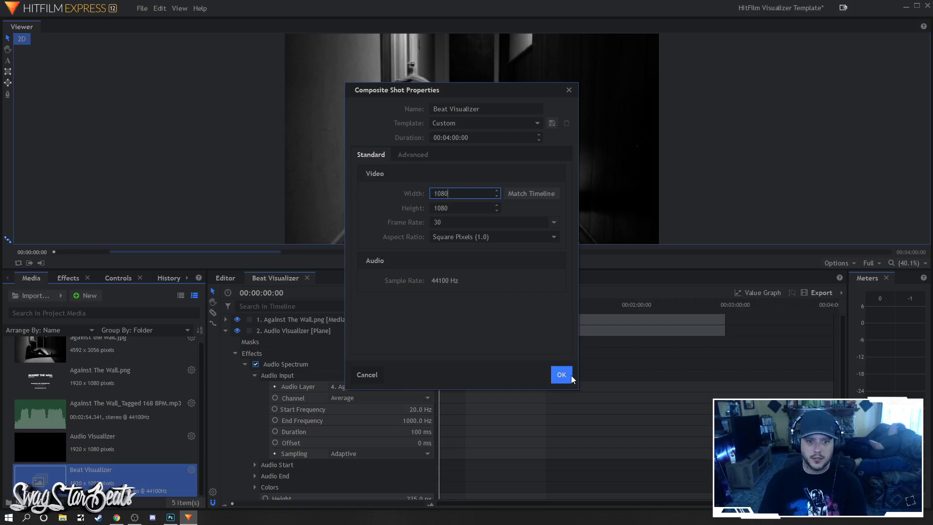
left_click(562, 375)
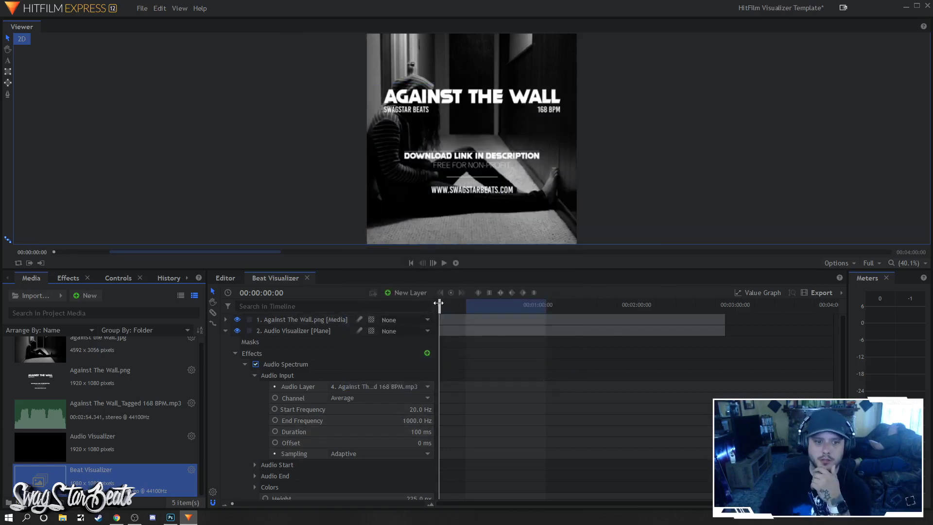
Play and scrub the square composition (0:26, 1:37, near the end, ~1:00), then return to start.
left_click(483, 310)
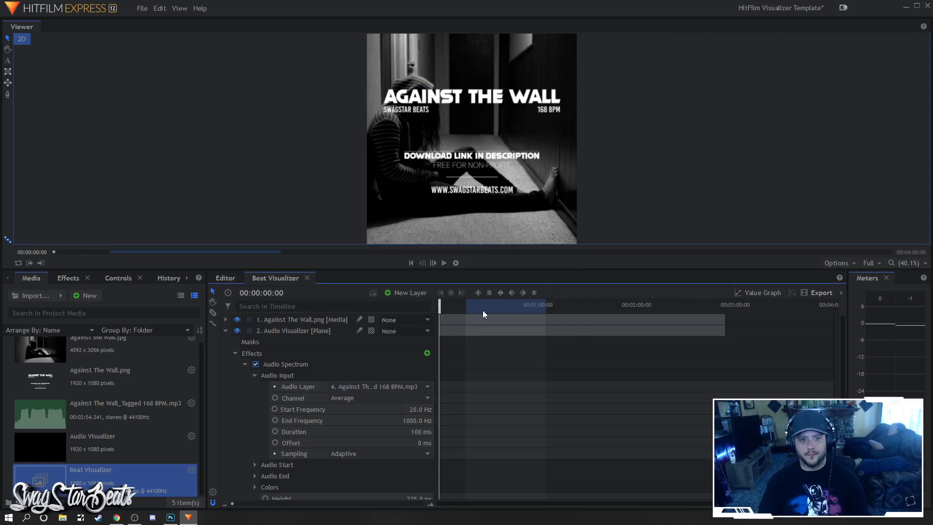
key("space")
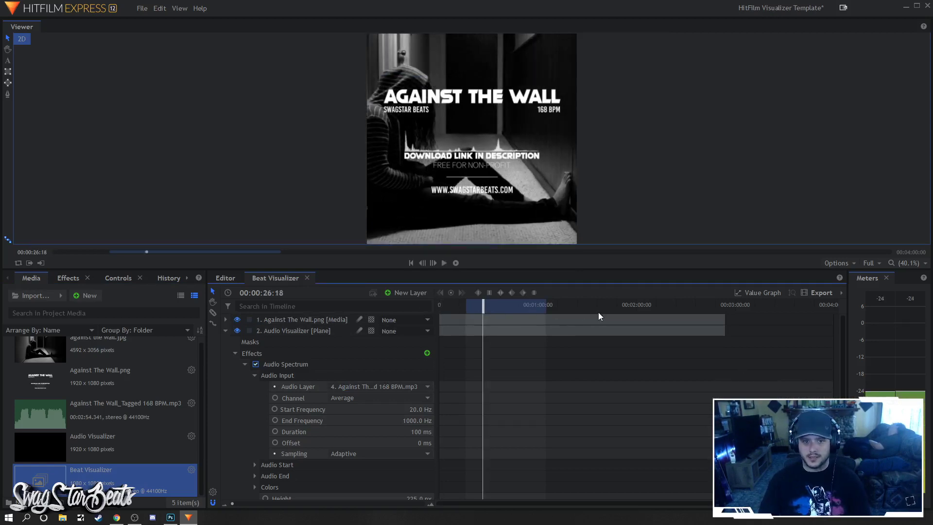
left_click(599, 311)
left_click(679, 306)
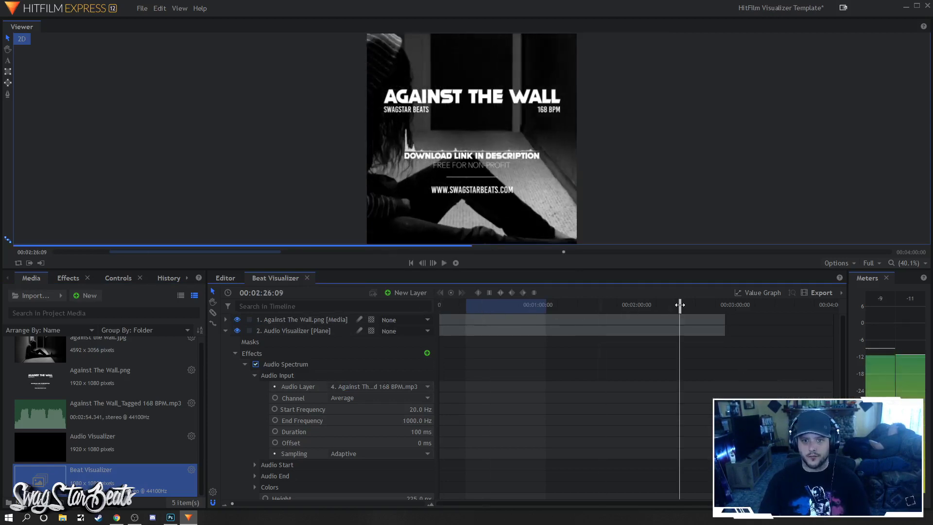
left_click(710, 306)
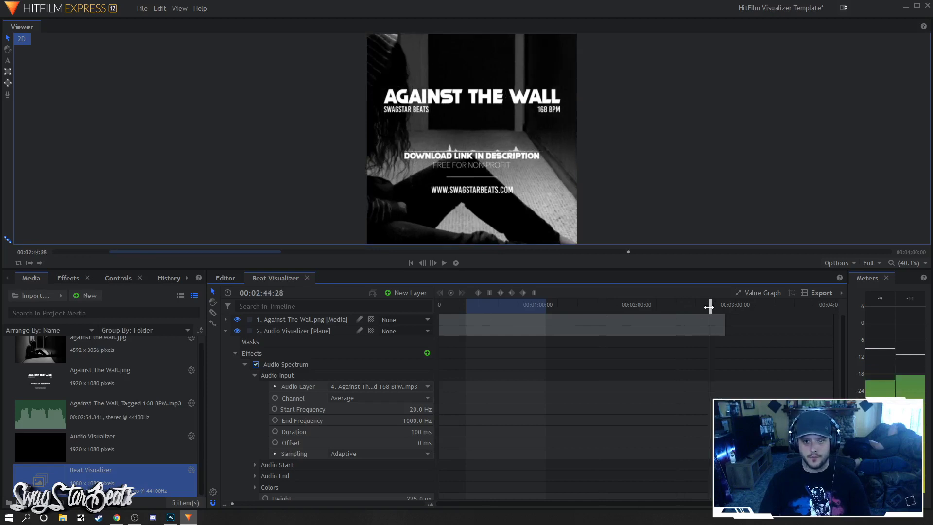
left_click(488, 309)
left_click(534, 309)
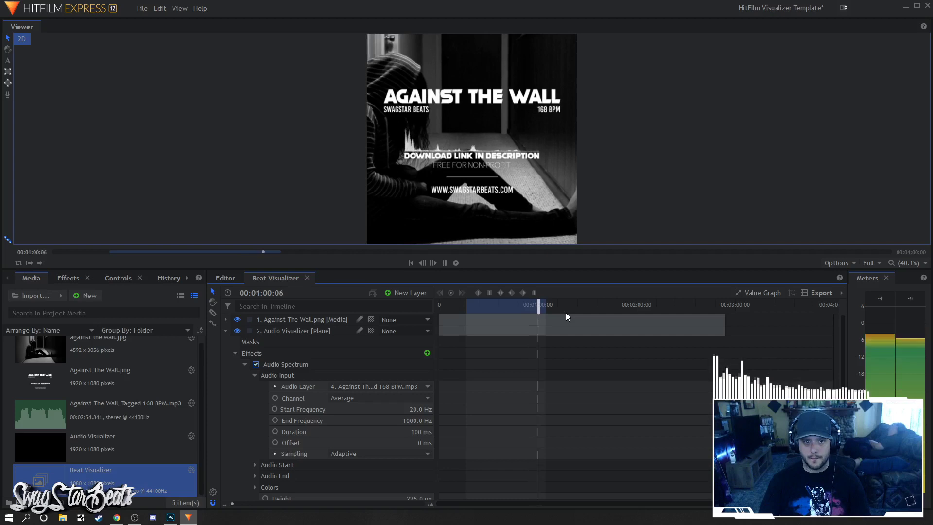
key("space")
key("Home")
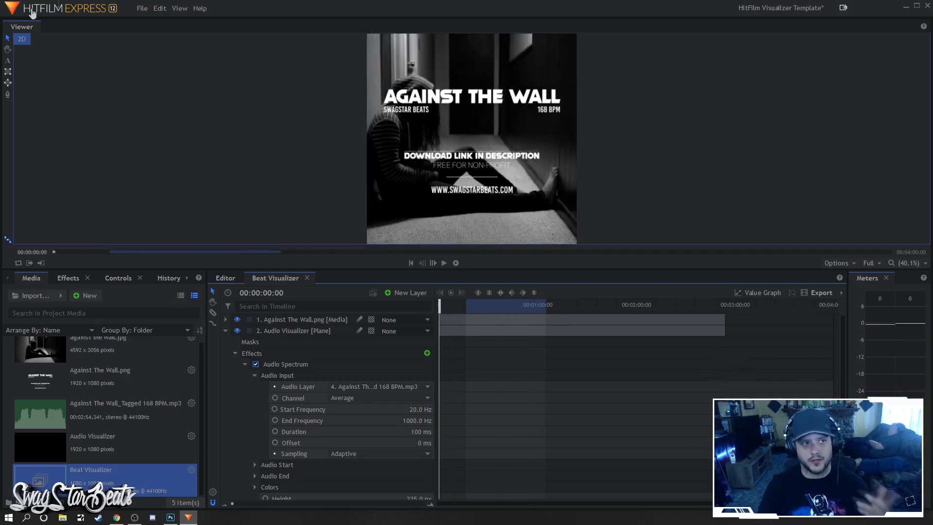
Fold away the Audio Visualizer layer's effect settings.
left_click(144, 14)
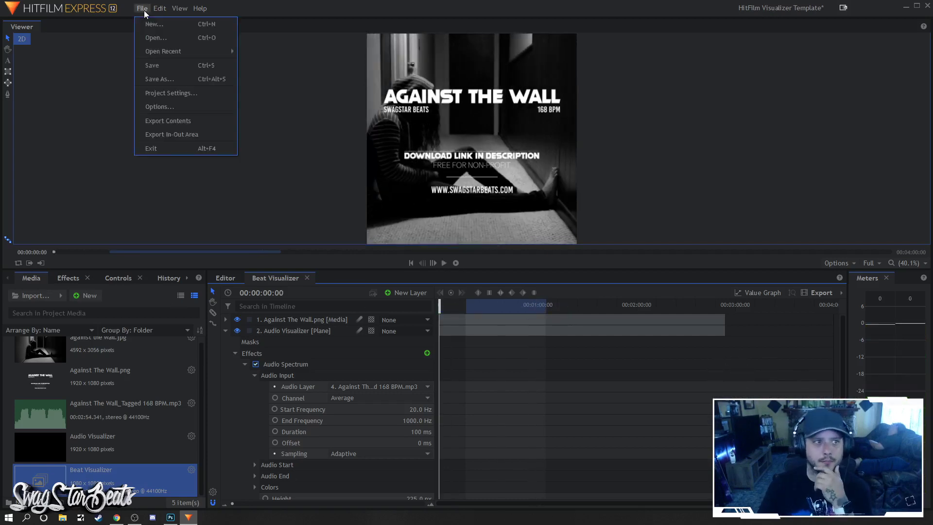
left_click(104, 84)
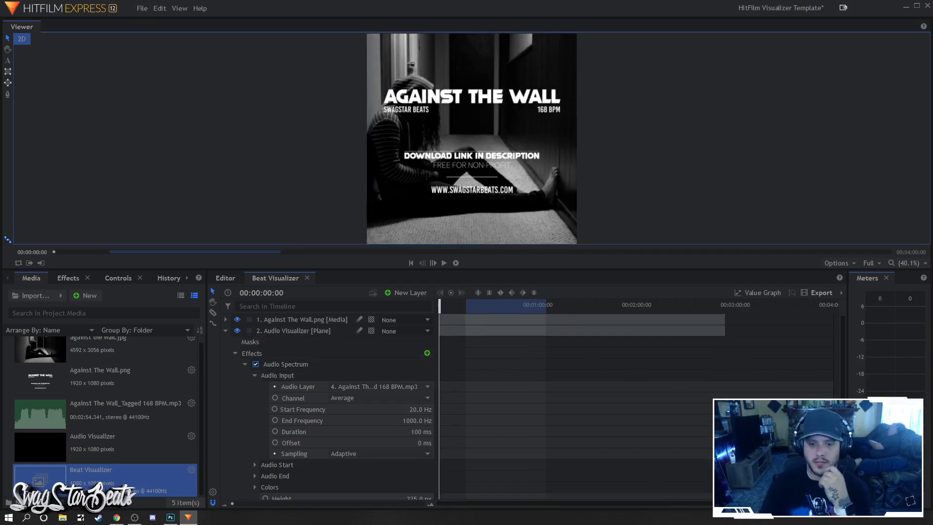
left_click(226, 331)
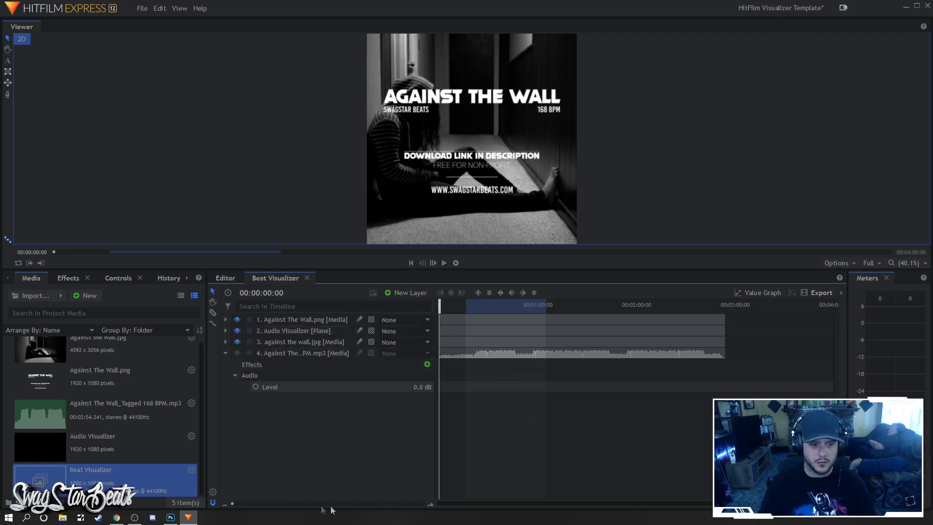
Zoom the timeline and set the work area start at about 22 seconds, previewing the beat.
left_click(431, 504)
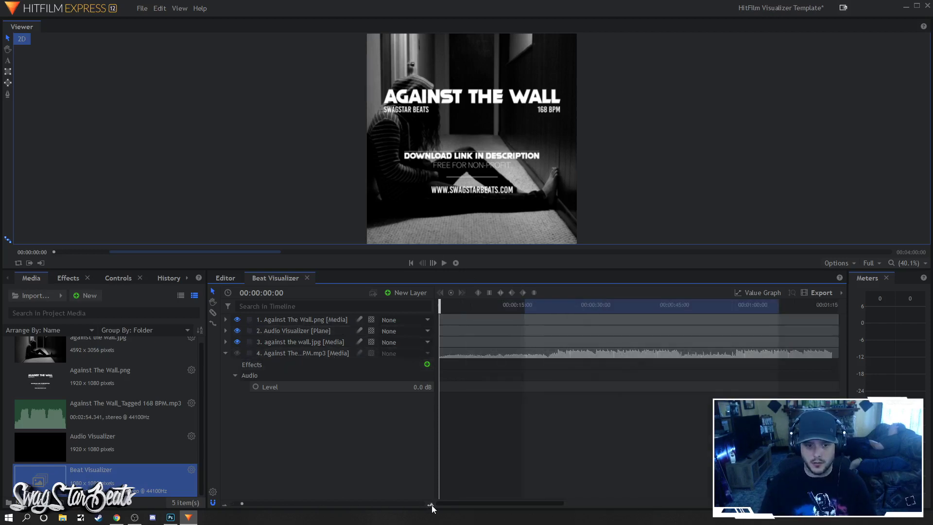
left_click(431, 505)
mouse_move(469, 503)
left_mouse_down()
mouse_move(478, 502)
mouse_move(463, 504)
left_mouse_up()
left_click_drag(463, 508, 486, 504)
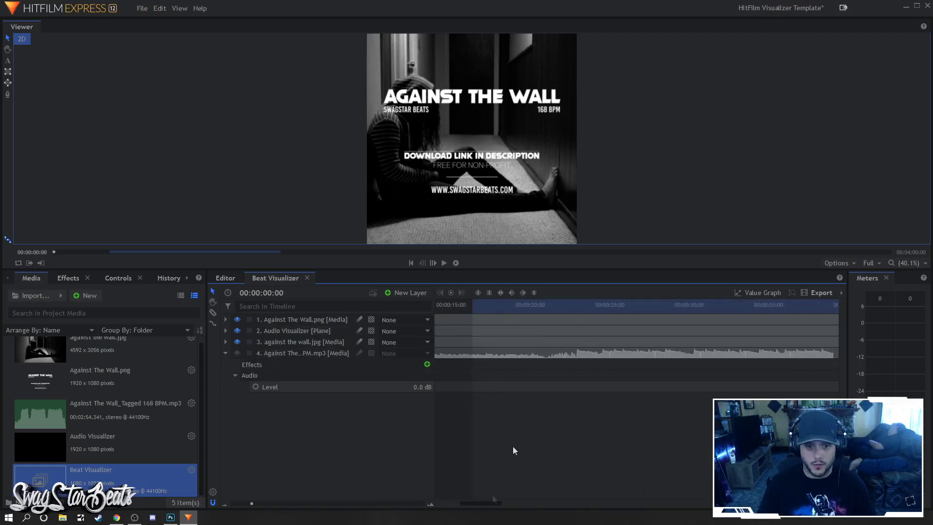
left_click_drag(475, 311, 575, 305)
left_click(575, 304)
key("space")
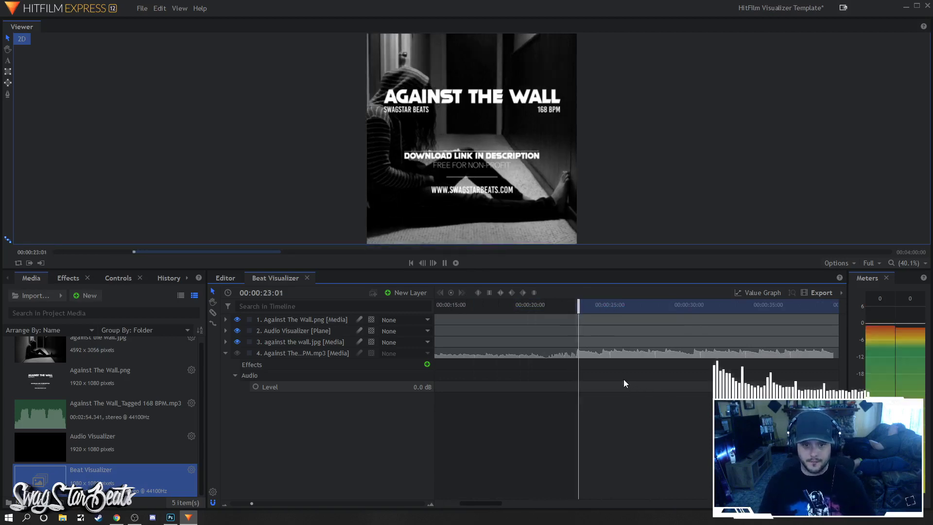
left_click(568, 305)
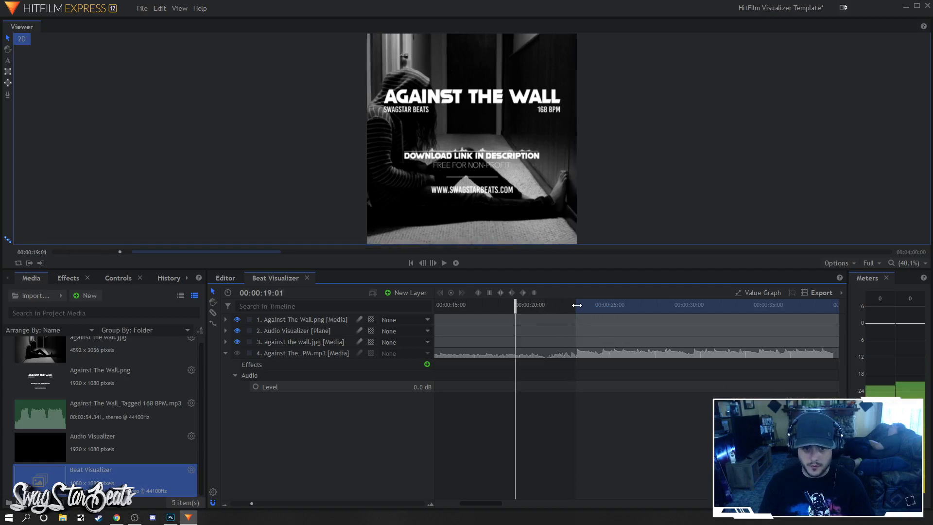
left_click_drag(577, 304, 578, 304)
key("space")
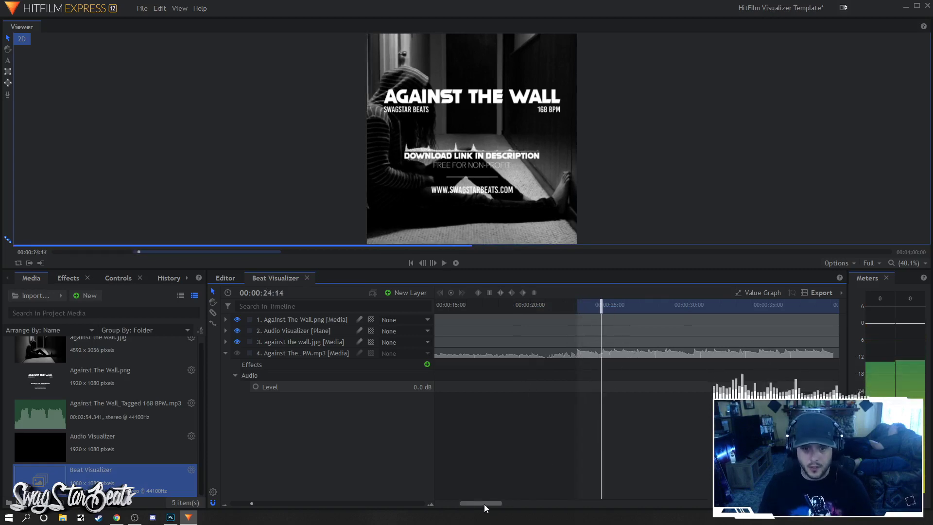
Set the work area end so its duration is 00:00:33:29.
left_click_drag(484, 504, 552, 503)
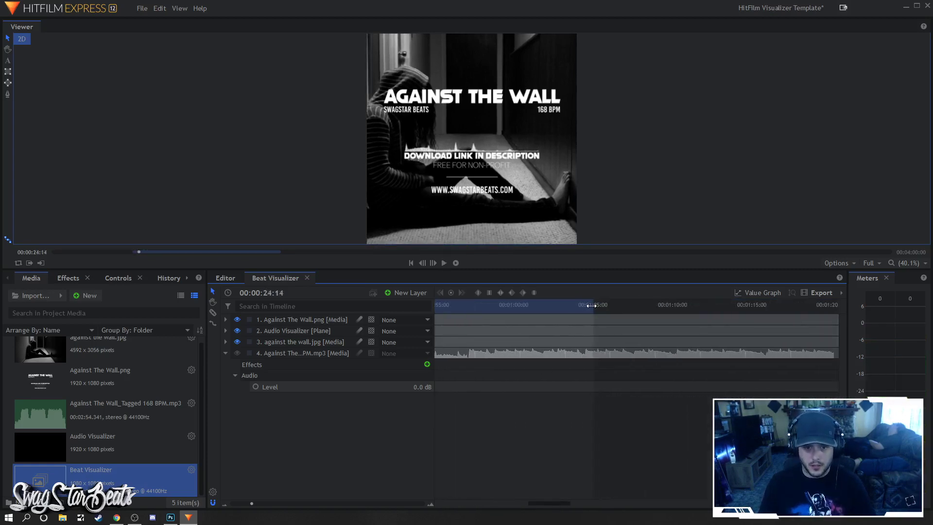
left_click_drag(591, 305, 468, 309)
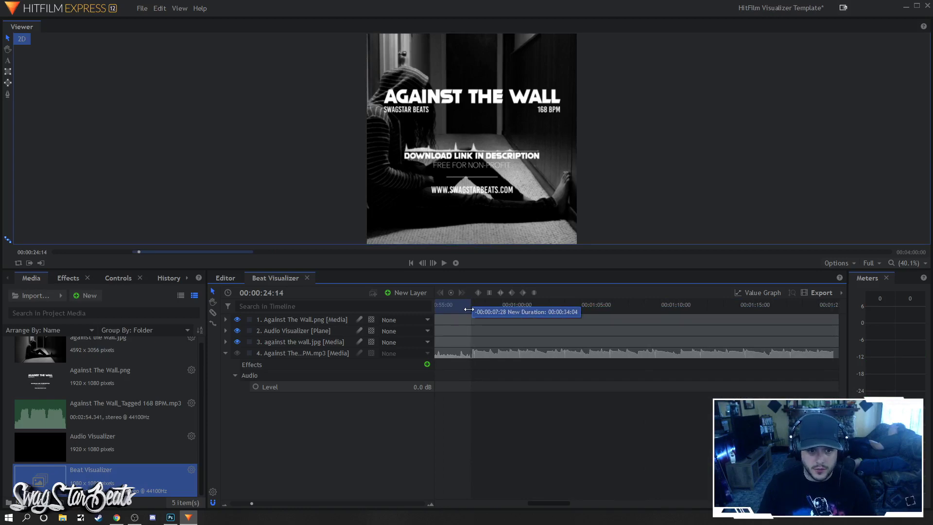
left_click_drag(468, 309, 469, 309)
scroll(437, 505, "down", 3)
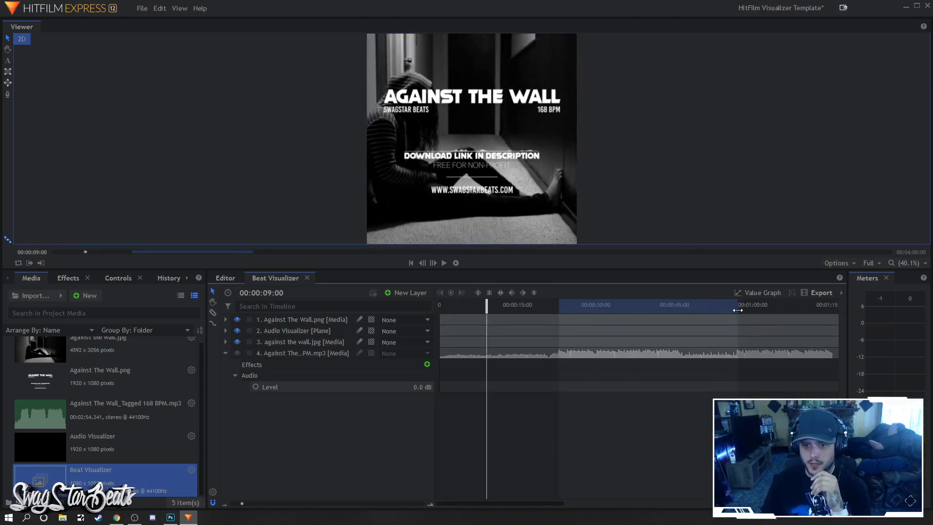
left_click_drag(737, 310, 736, 310)
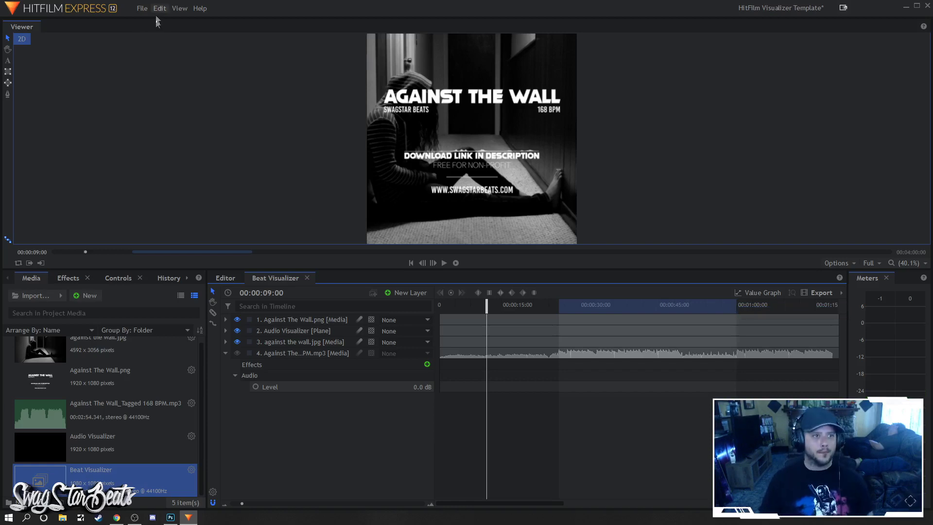
Send only the timeline's in-out area to the export queue.
left_click(826, 293)
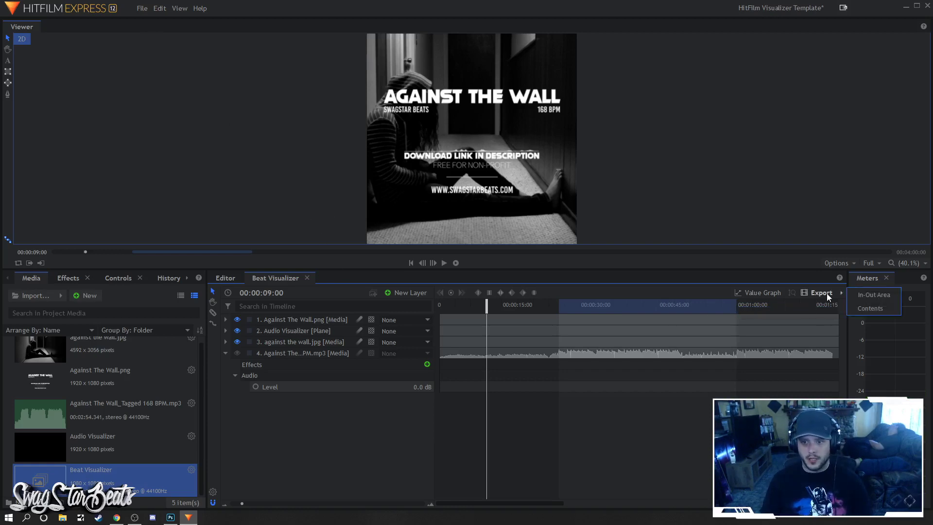
left_click(870, 296)
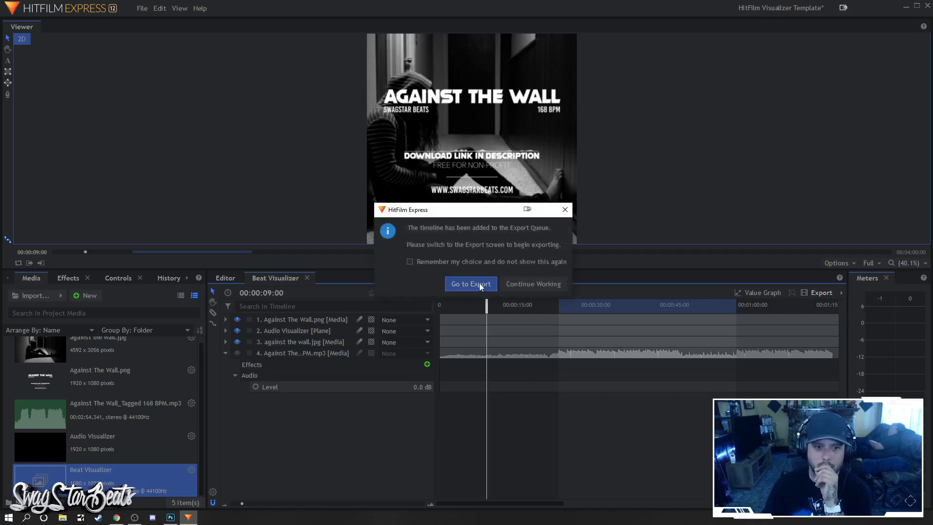
left_click(480, 286)
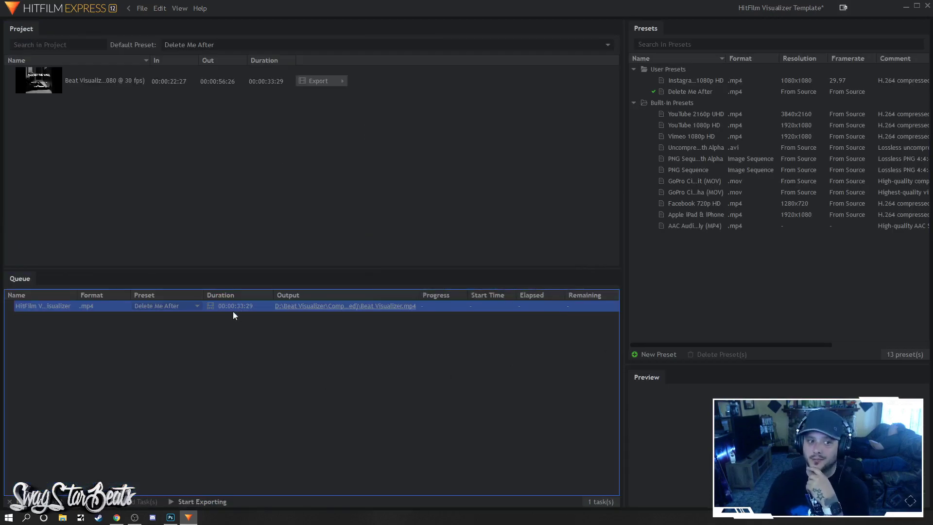
Assign the Instagram 1080p HD preset to the queued 00:00:33:29 clip.
left_click(182, 305)
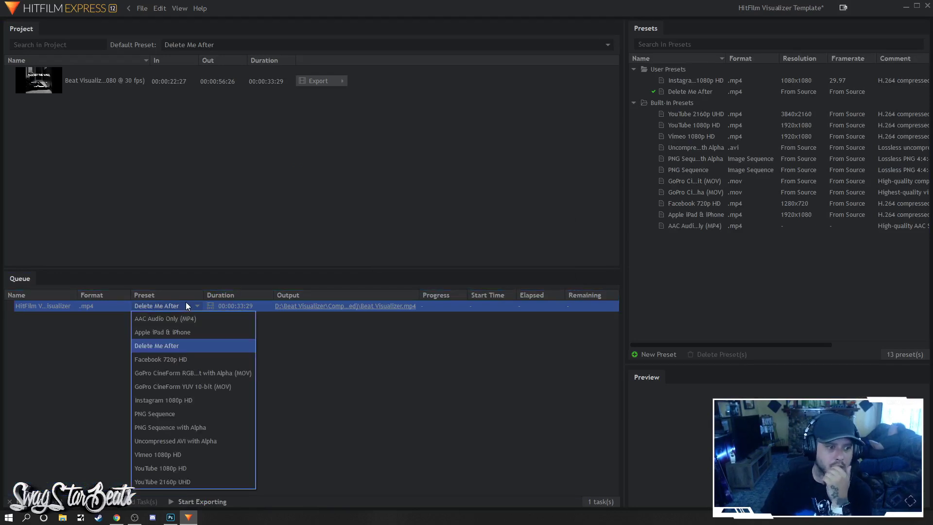
left_click(174, 400)
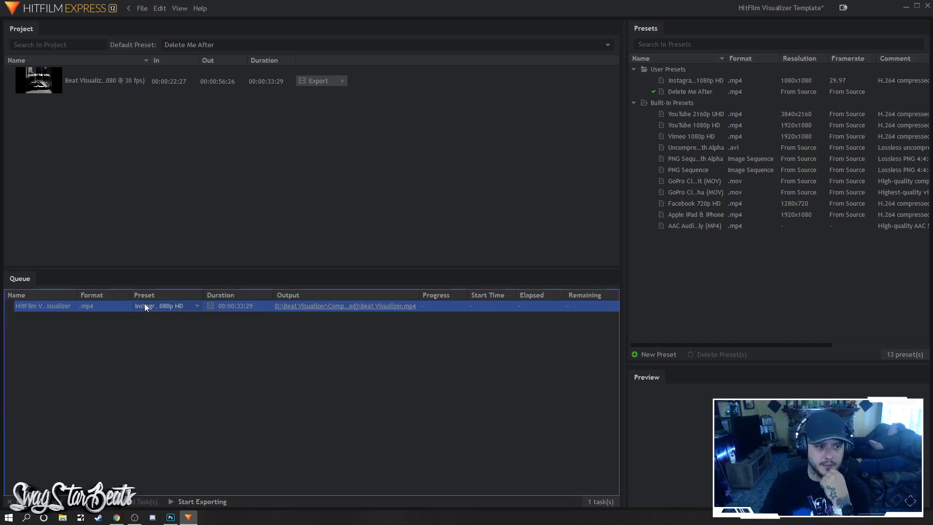
left_click(174, 305)
left_click(174, 305)
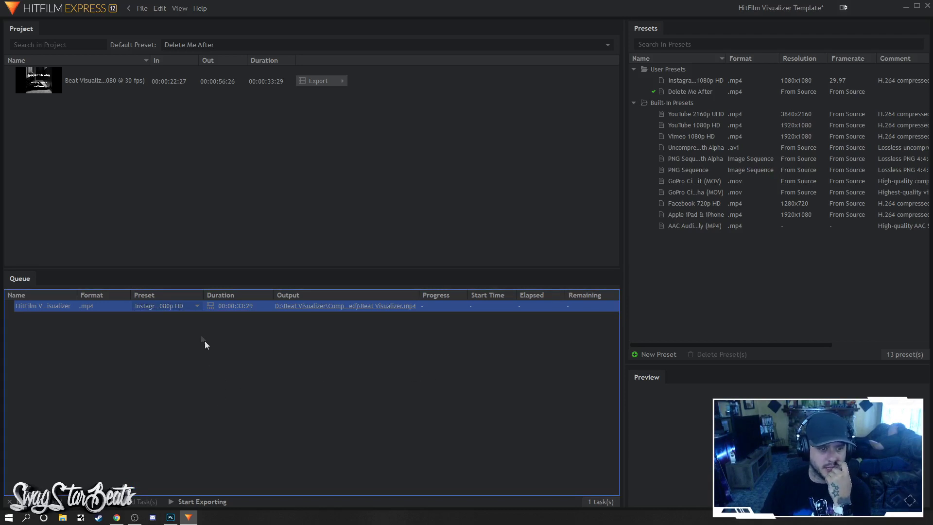
left_click(183, 306)
left_click(187, 307)
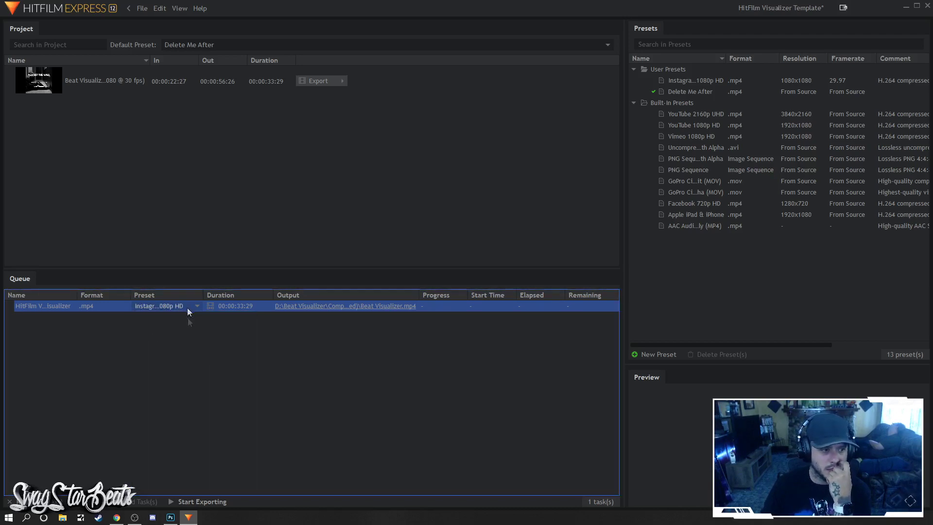
left_click(251, 393)
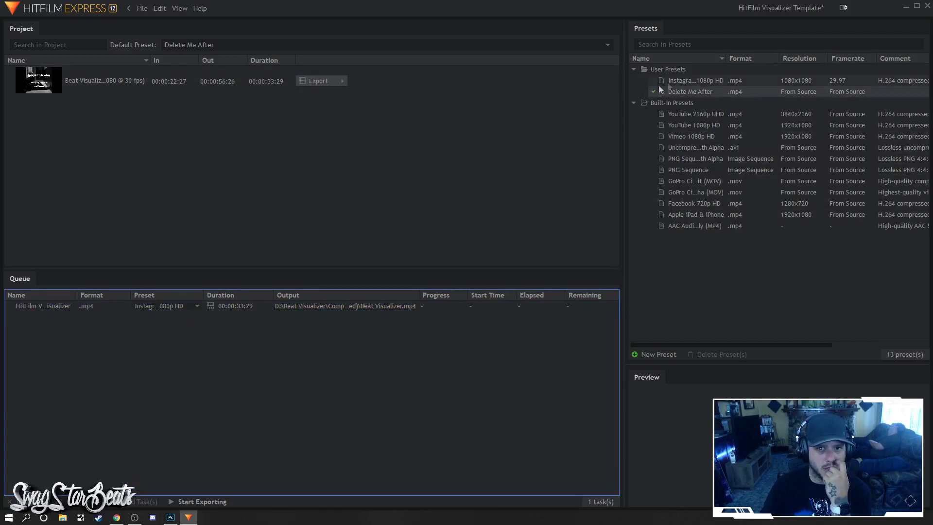
double_click(694, 82)
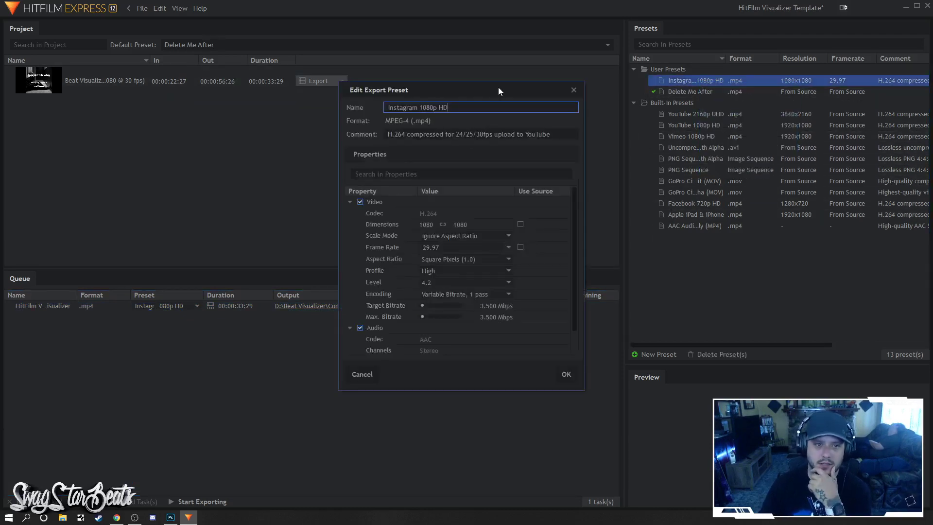
left_click_drag(499, 91, 393, 135)
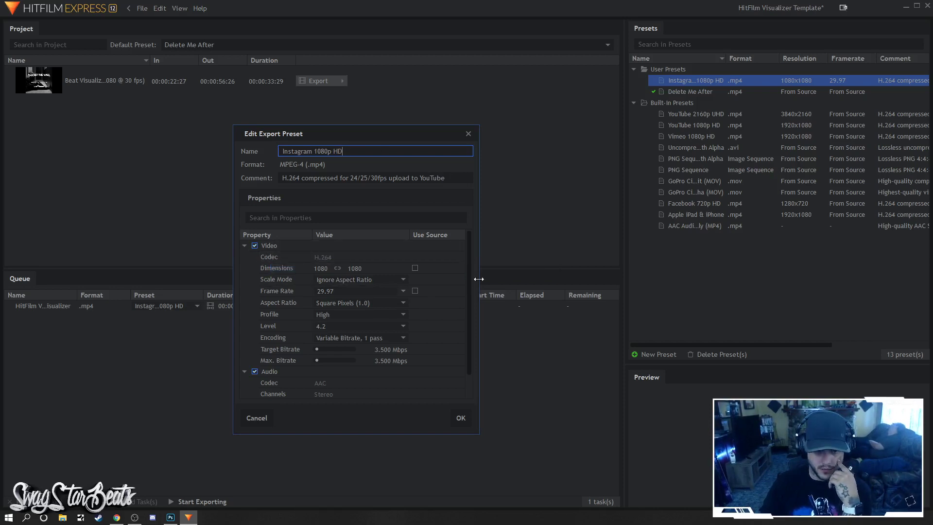
left_click_drag(469, 277, 467, 289)
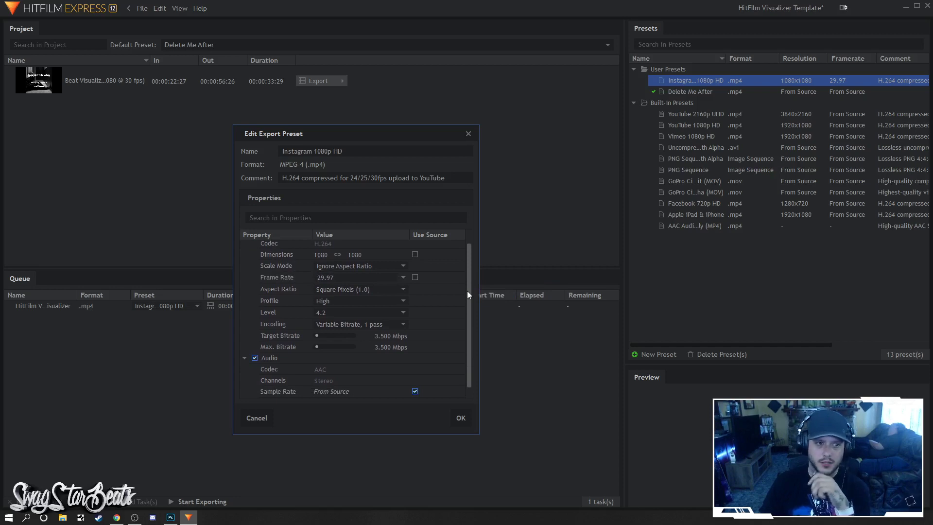
left_click(461, 418)
Save the export as Against The Wall (Instagram).mp4 in Completed (Need Uploaded) and start rendering.
left_click(340, 306)
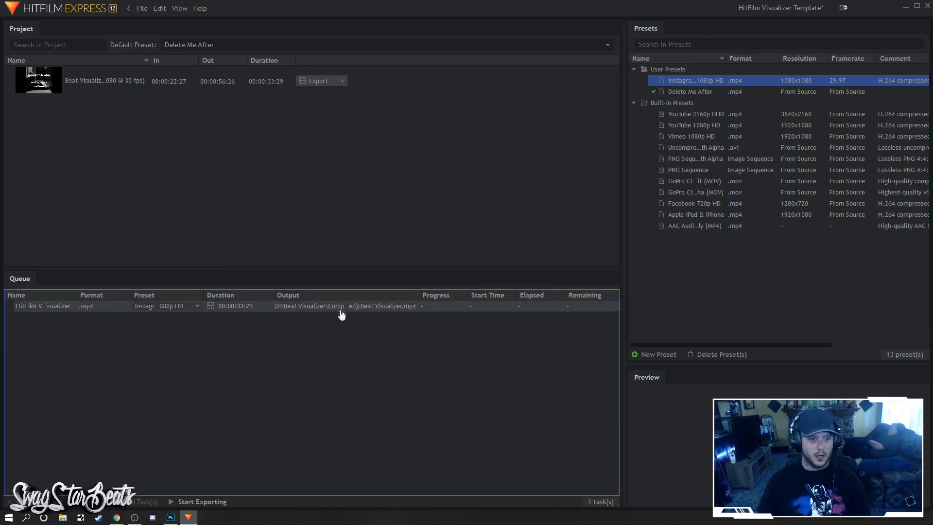
left_click(357, 278)
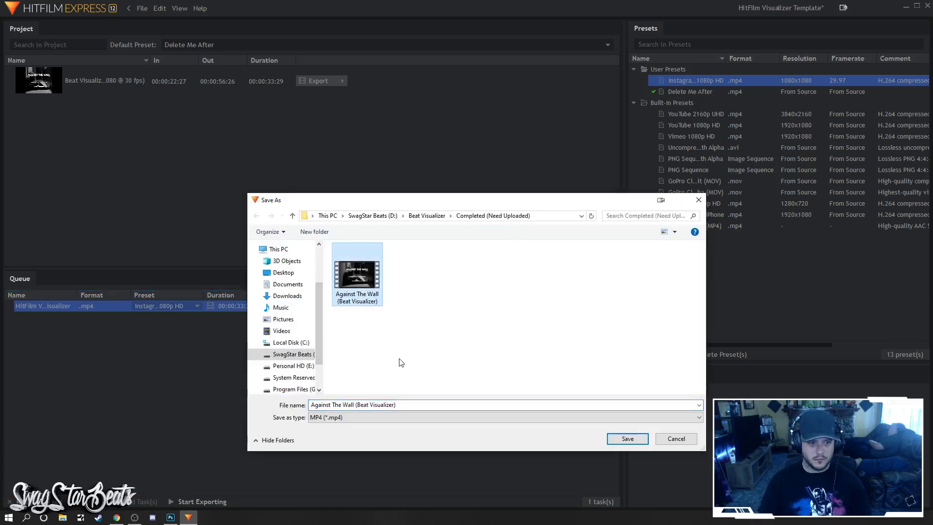
left_click(360, 405)
key("ctrl+a")
left_click_drag(358, 404, 391, 403)
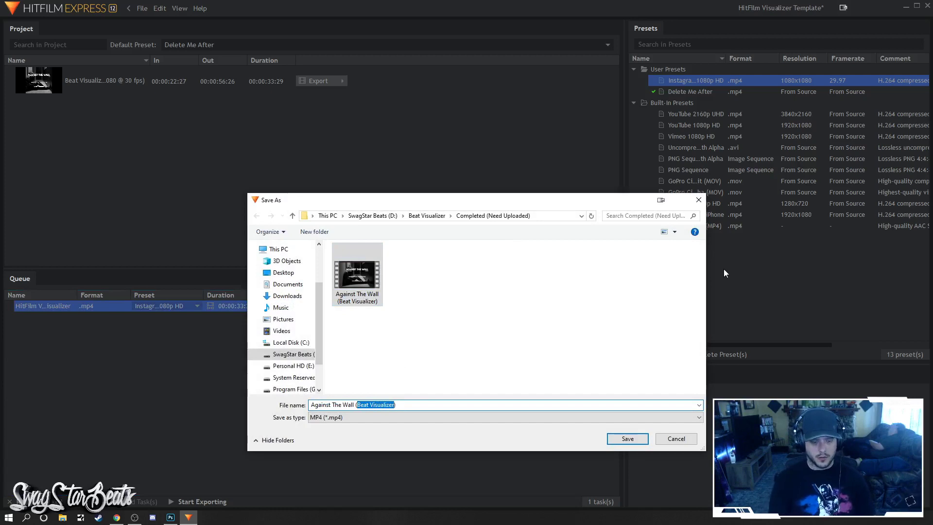
type("Insta")
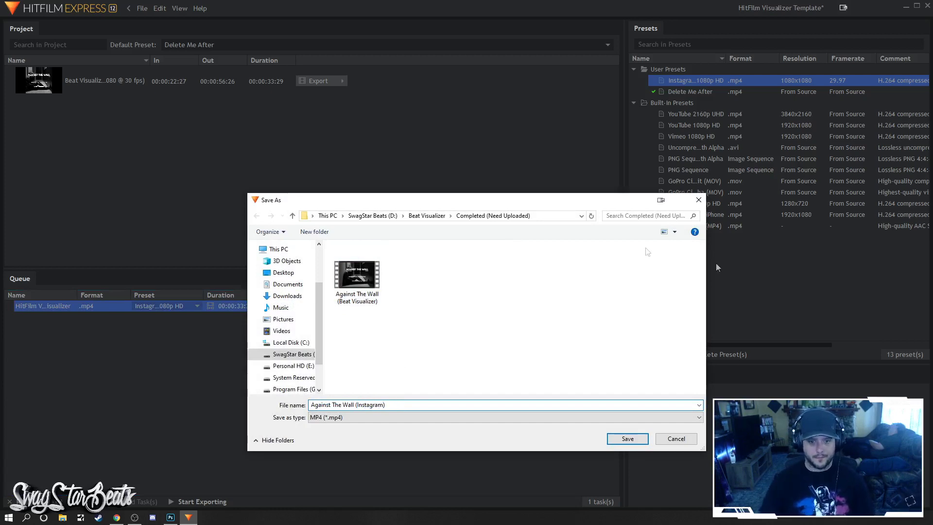
type("gram")
left_click(642, 440)
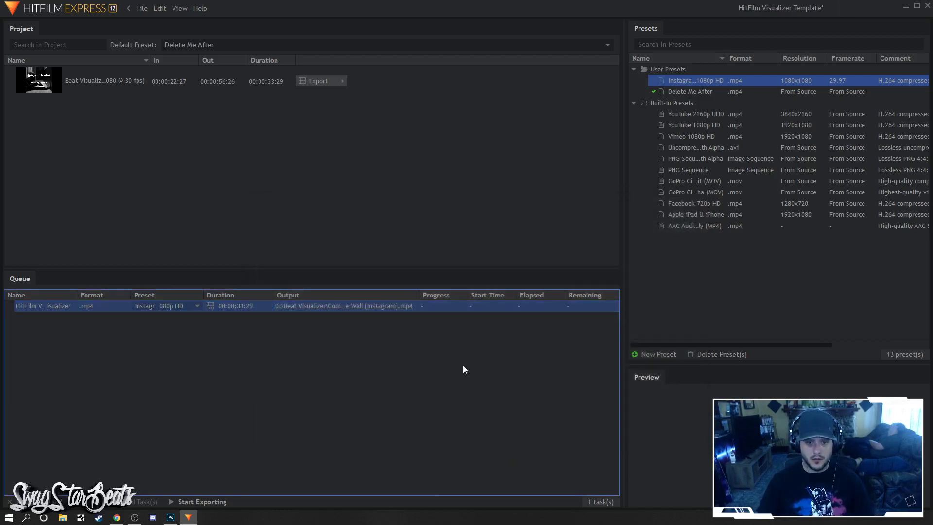
left_click(192, 503)
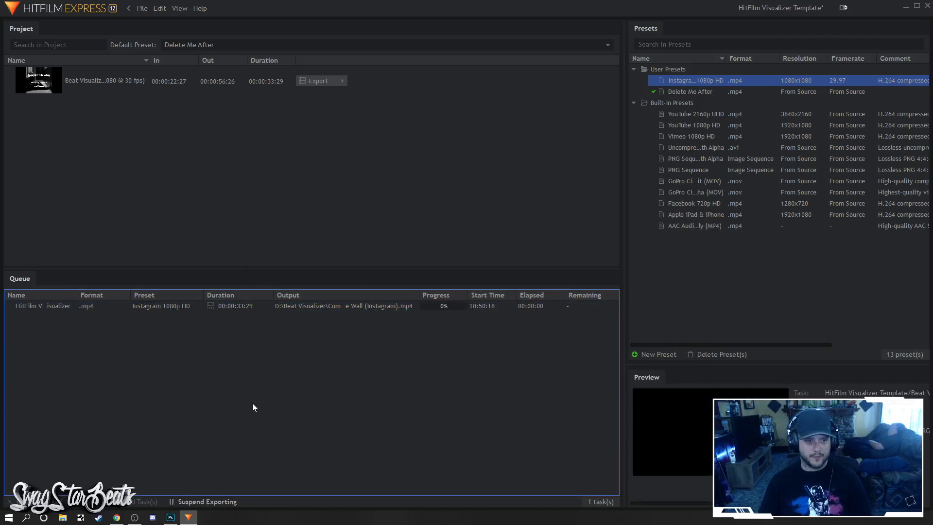